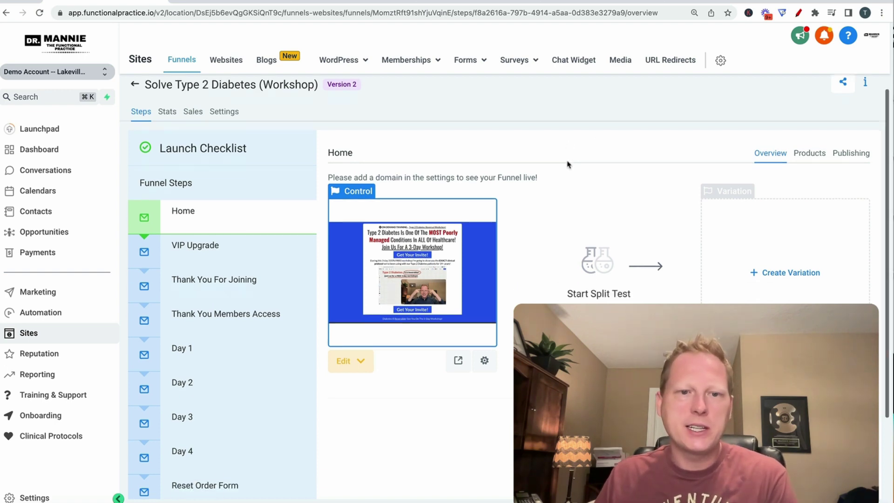
- Look through the workshop funnel's steps from Home to Order Confirmation
{"action": "scroll", "coordinate": [225, 283], "scroll_direction": "down", "scroll_amount": 3}
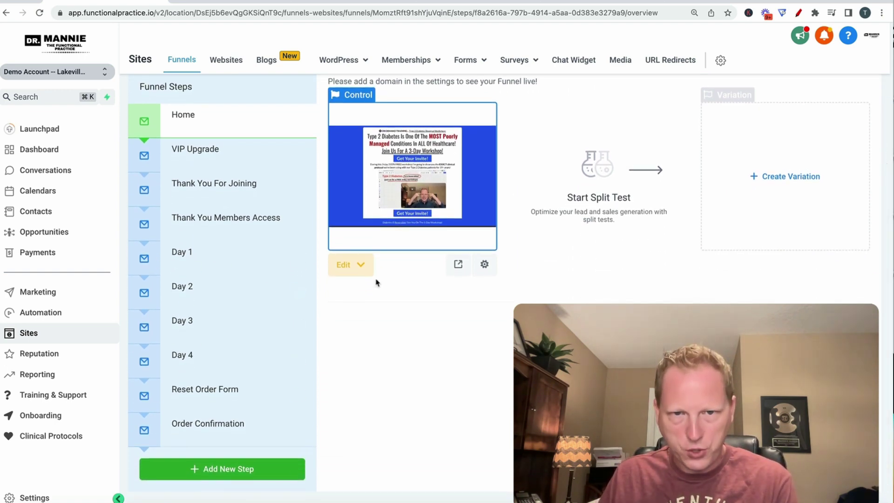
{"action": "scroll", "coordinate": [376, 281], "scroll_direction": "up", "scroll_amount": 1}
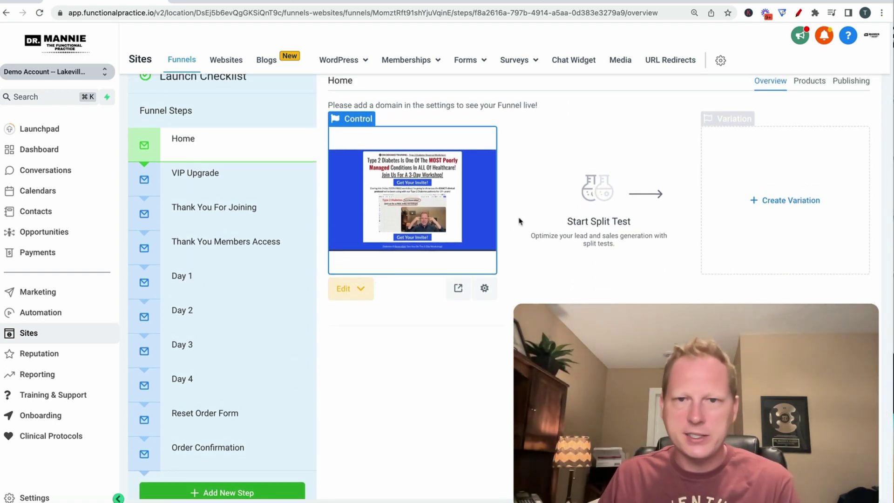
{"action": "scroll", "coordinate": [495, 220], "scroll_direction": "up", "scroll_amount": 4}
{"action": "scroll", "coordinate": [474, 179], "scroll_direction": "down", "scroll_amount": 2}
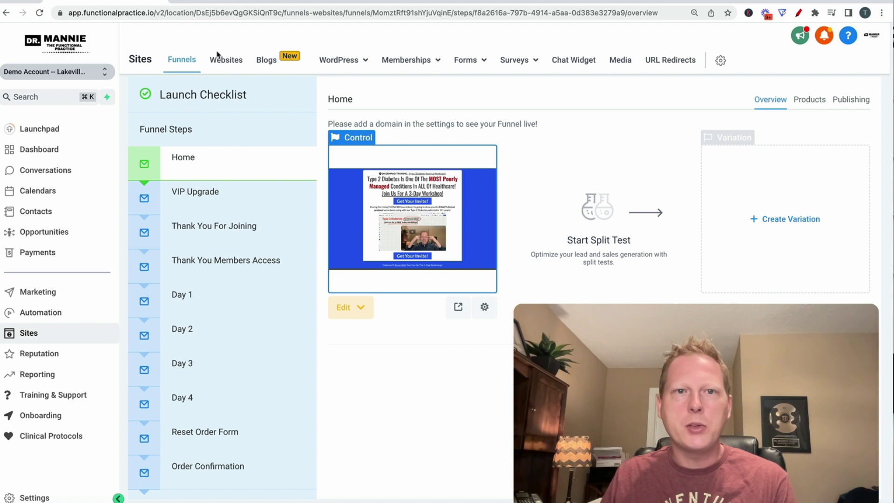
- Preview the Type 2 Diabetes workshop landing page, opening and closing its Get Your Invite! sign-up form
{"action": "left_click", "coordinate": [224, 2]}
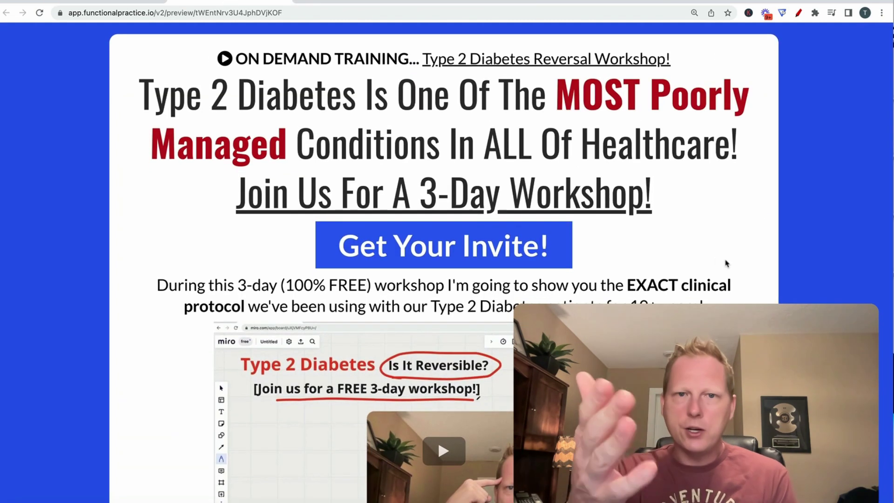
{"action": "scroll", "coordinate": [734, 265], "scroll_direction": "down", "scroll_amount": 2}
{"action": "scroll", "coordinate": [542, 250], "scroll_direction": "up", "scroll_amount": 2}
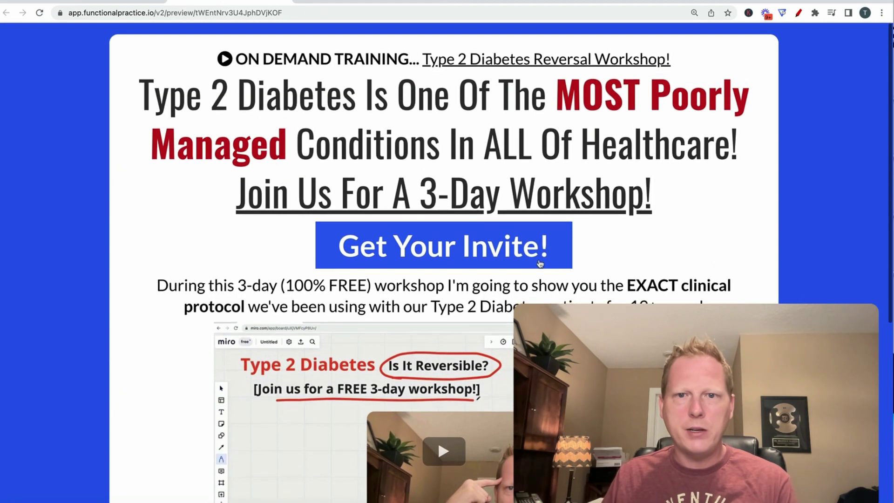
{"action": "left_click", "coordinate": [542, 249]}
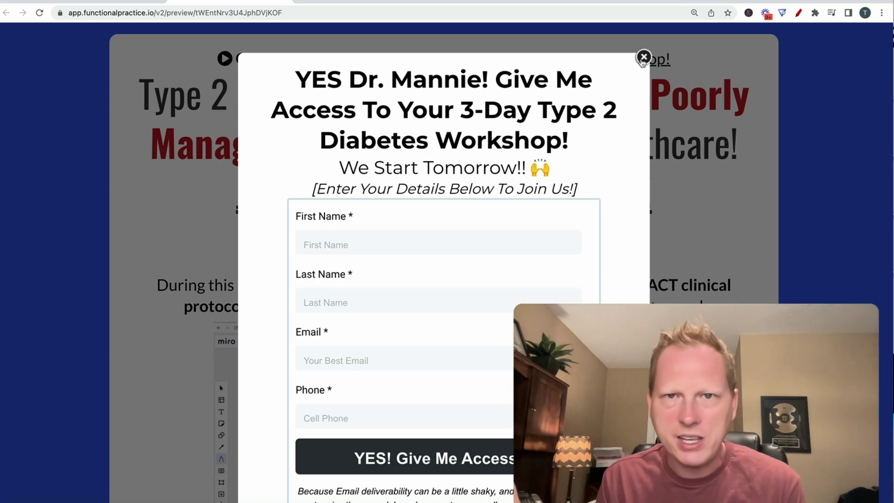
{"action": "left_click", "coordinate": [643, 57]}
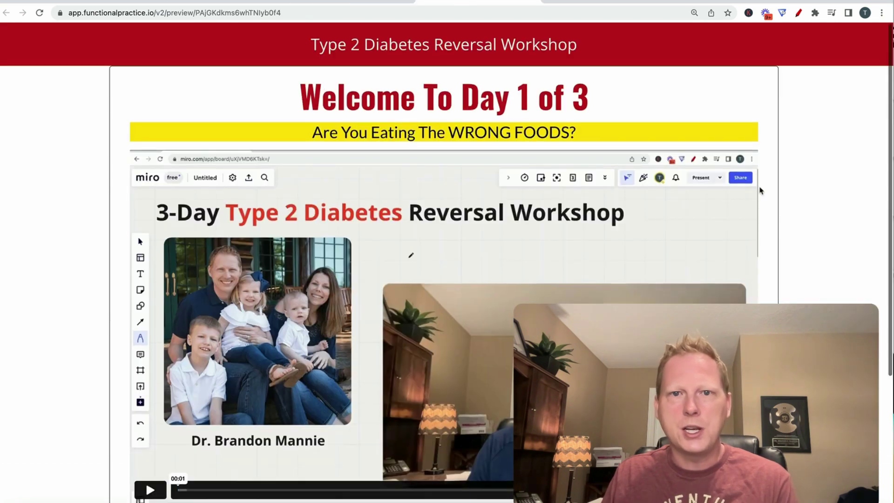
- View the Day 1 workshop page and return to the funnel's step list
{"action": "scroll", "coordinate": [763, 191], "scroll_direction": "down", "scroll_amount": 1}
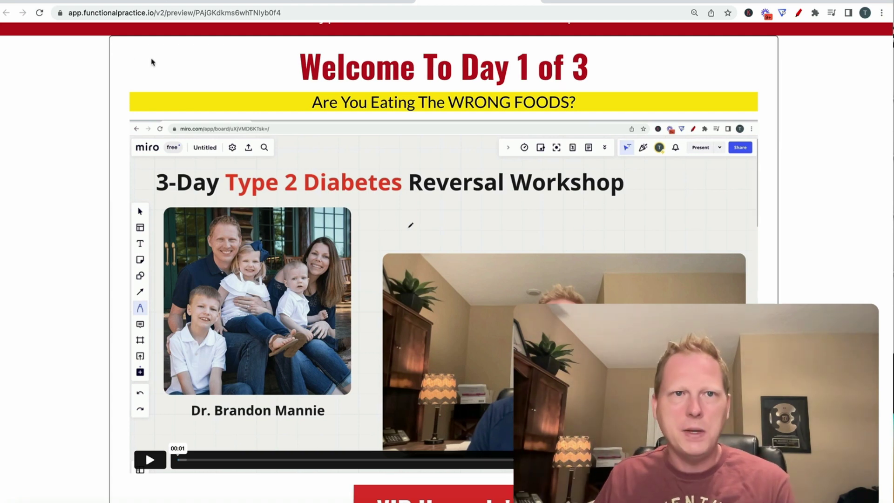
{"action": "left_click", "coordinate": [118, 3]}
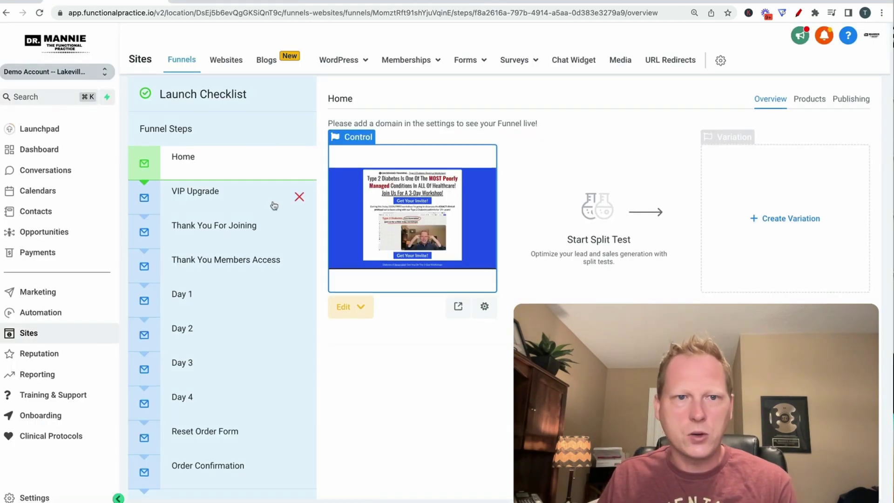
{"action": "scroll", "coordinate": [195, 167], "scroll_direction": "down", "scroll_amount": 1}
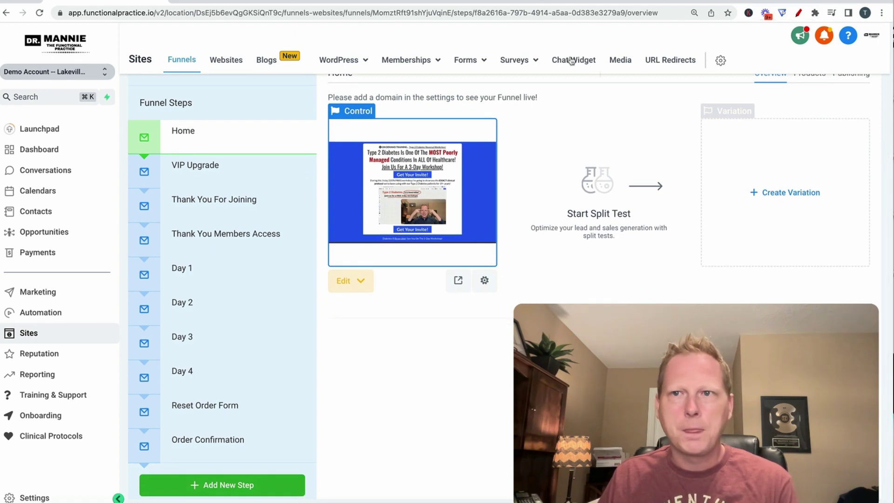
- Annotate the funnel page in red: underline Home, underline and circle VIP Upgrade, and handwrite 47 below the page thumbnail
{"action": "left_click", "coordinate": [799, 13]}
{"action": "left_click_drag", "start_coordinate": [157, 141], "coordinate": [199, 142]}
{"action": "left_click_drag", "start_coordinate": [169, 176], "coordinate": [219, 176]}
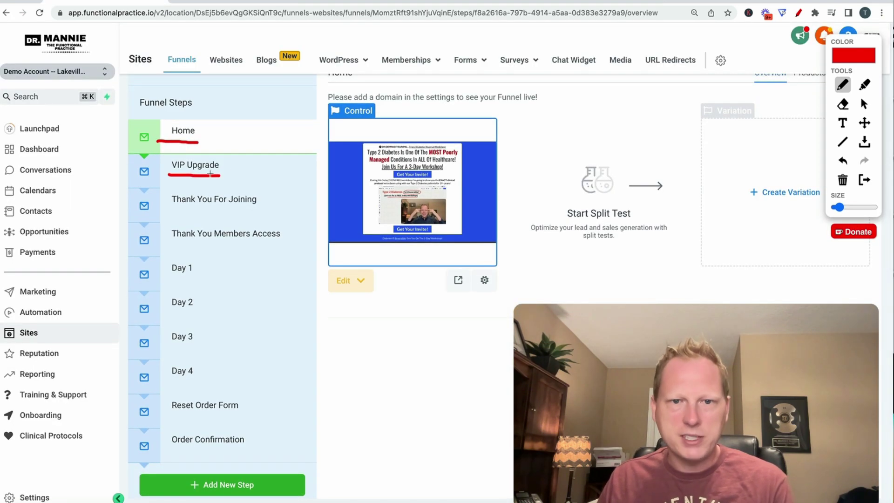
{"action": "mouse_move", "coordinate": [336, 320]}
{"action": "left_mouse_down"}
{"action": "mouse_move", "coordinate": [333, 338]}
{"action": "mouse_move", "coordinate": [351, 357]}
{"action": "mouse_move", "coordinate": [387, 321]}
{"action": "mouse_move", "coordinate": [382, 358]}
{"action": "left_mouse_up"}
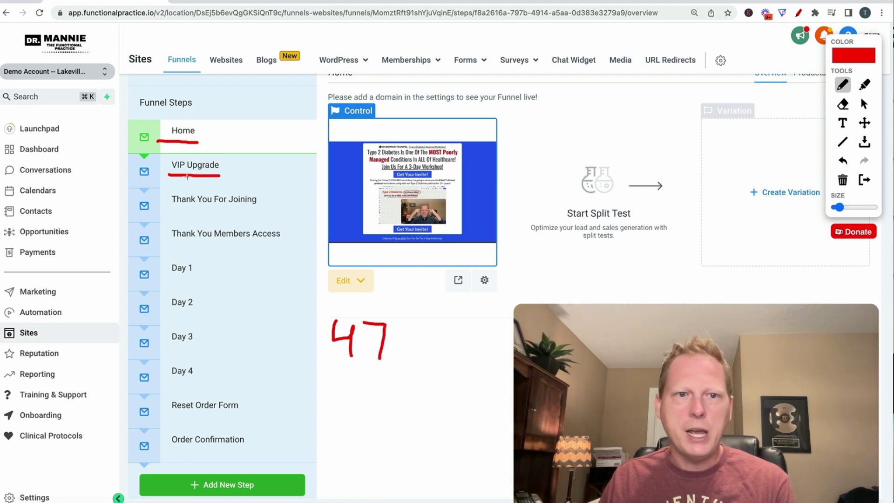
{"action": "mouse_move", "coordinate": [187, 177]}
{"action": "left_mouse_down"}
{"action": "mouse_move", "coordinate": [251, 156]}
{"action": "mouse_move", "coordinate": [133, 170]}
{"action": "mouse_move", "coordinate": [226, 185]}
{"action": "left_mouse_up"}
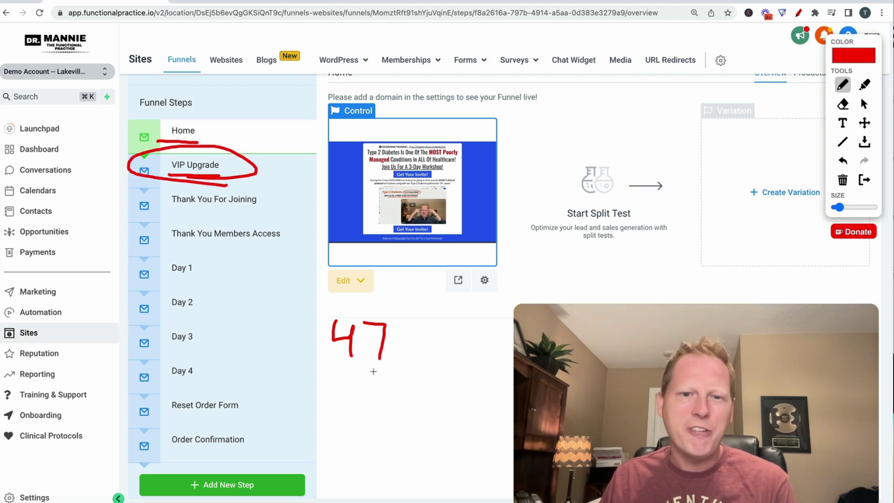
- Handwrite 37 beneath the 47, circling and underlining it in red
{"action": "mouse_move", "coordinate": [348, 365]}
{"action": "left_mouse_down"}
{"action": "mouse_move", "coordinate": [363, 379]}
{"action": "mouse_move", "coordinate": [350, 397]}
{"action": "left_mouse_up"}
{"action": "left_click_drag", "start_coordinate": [371, 369], "coordinate": [383, 390]}
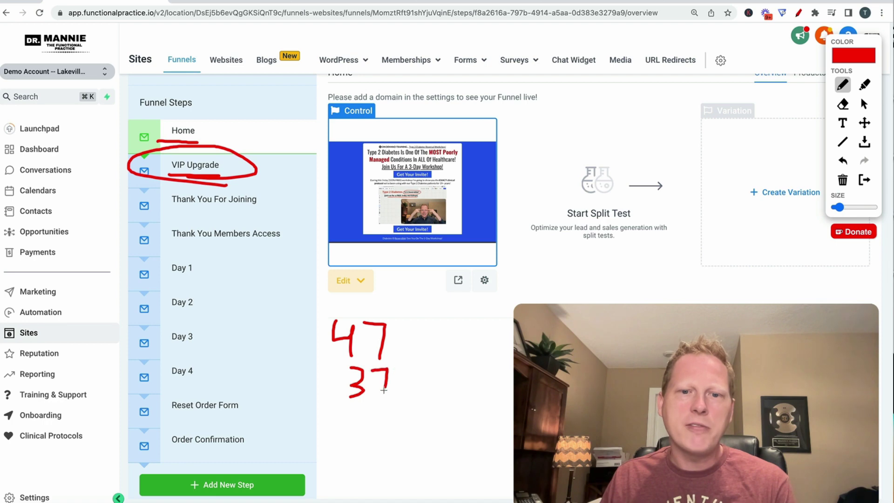
{"action": "mouse_move", "coordinate": [376, 358]}
{"action": "left_mouse_down"}
{"action": "mouse_move", "coordinate": [394, 404]}
{"action": "mouse_move", "coordinate": [368, 363]}
{"action": "left_mouse_up"}
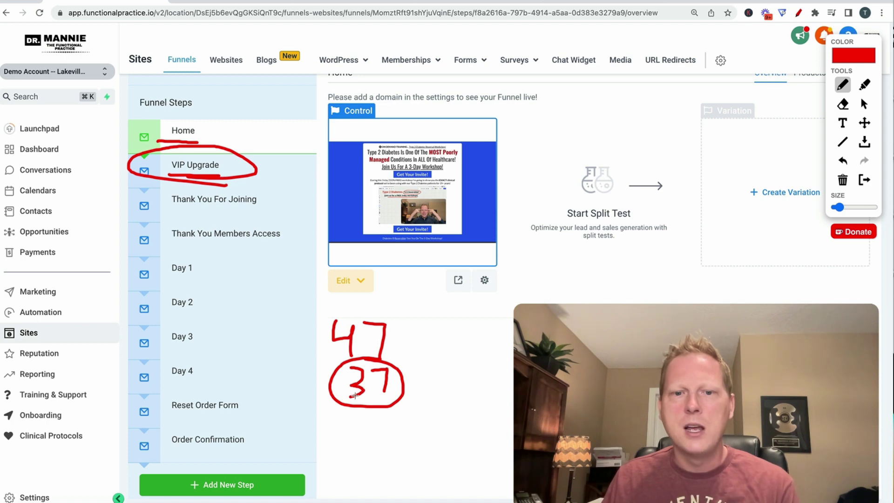
{"action": "left_click_drag", "start_coordinate": [355, 395], "coordinate": [392, 398]}
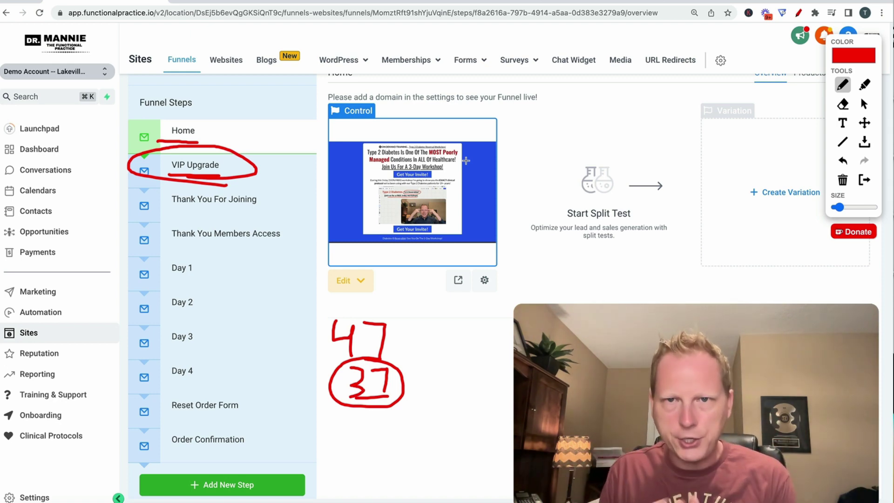
- Switch to Google and search for "type 2 diabetes"
{"action": "left_click", "coordinate": [541, 4]}
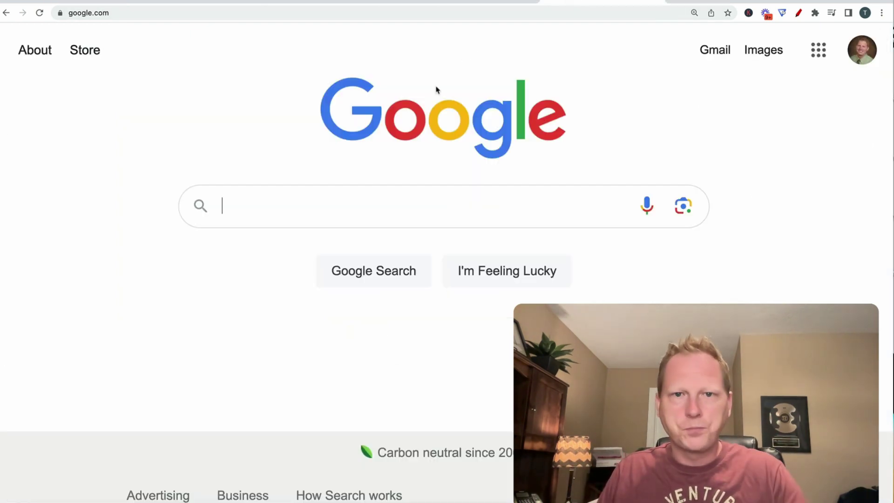
{"action": "type", "text": "type 2 diabetes"}
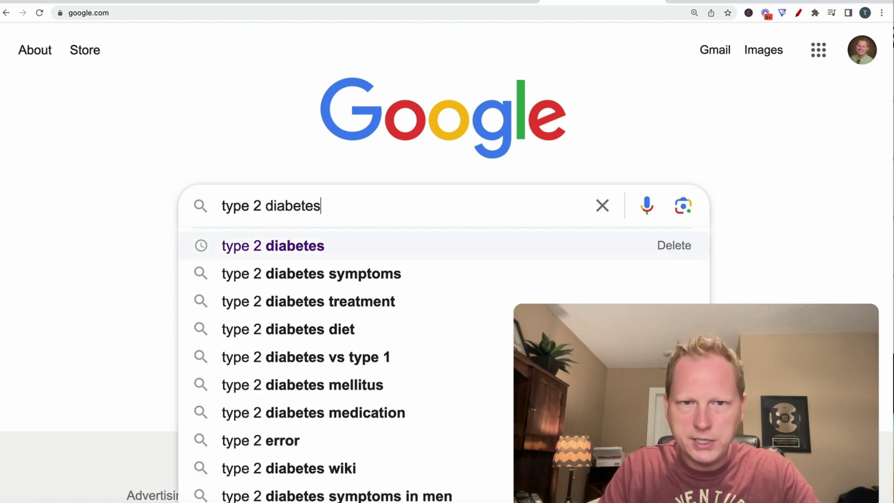
{"action": "key", "text": "Return"}
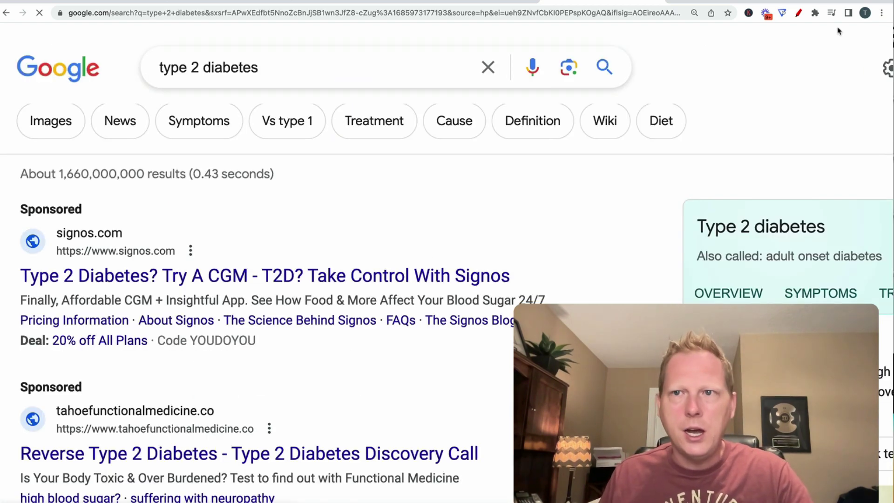
- Circle the keyword's search volume and CPC figures in red and underline the CPC amount
{"action": "left_click", "coordinate": [800, 14]}
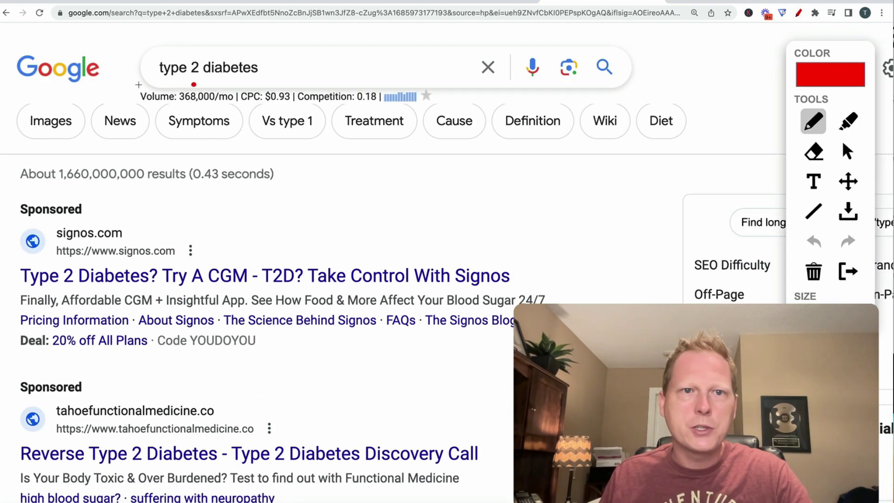
{"action": "mouse_move", "coordinate": [194, 84]}
{"action": "left_mouse_down"}
{"action": "mouse_move", "coordinate": [114, 100]}
{"action": "mouse_move", "coordinate": [284, 115]}
{"action": "mouse_move", "coordinate": [305, 90]}
{"action": "mouse_move", "coordinate": [198, 82]}
{"action": "left_mouse_up"}
{"action": "left_click_drag", "start_coordinate": [268, 102], "coordinate": [294, 99]}
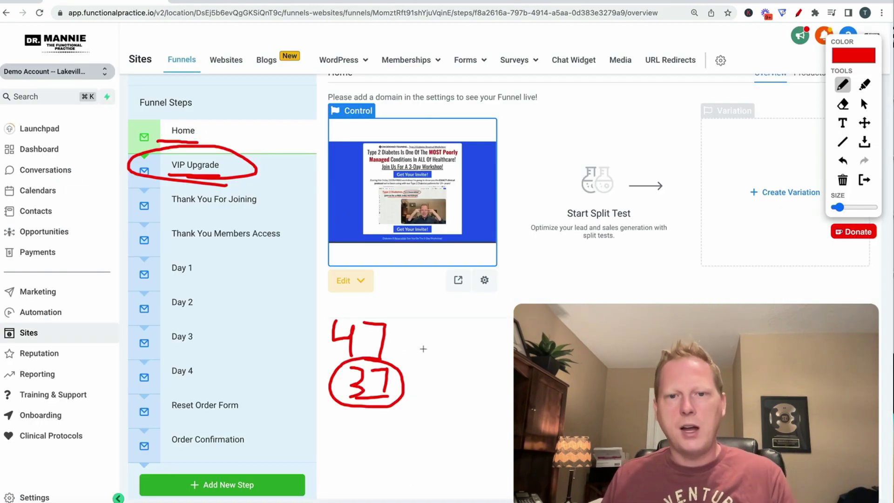
- Back on the funnel page, handwrite 100/30/3 beside the large 47
{"action": "mouse_move", "coordinate": [419, 330]}
{"action": "left_mouse_down"}
{"action": "mouse_move", "coordinate": [419, 347]}
{"action": "mouse_move", "coordinate": [436, 331]}
{"action": "left_mouse_up"}
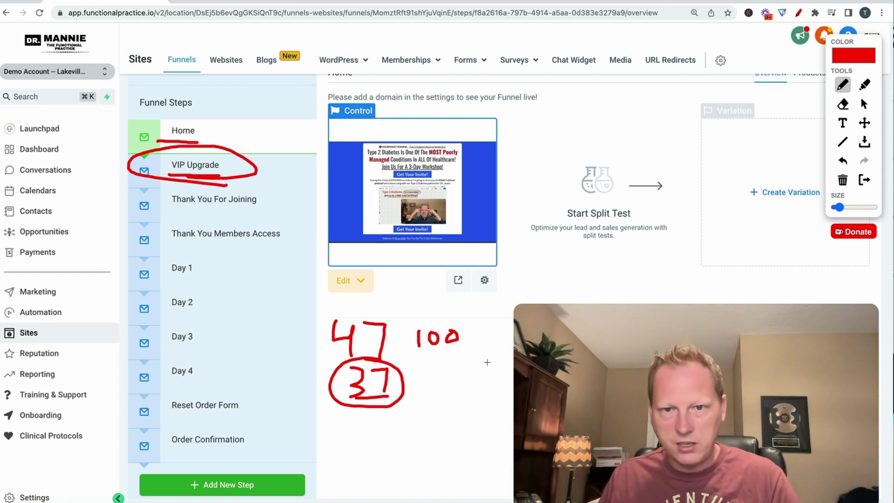
{"action": "mouse_move", "coordinate": [475, 321]}
{"action": "left_mouse_down"}
{"action": "mouse_move", "coordinate": [454, 355]}
{"action": "mouse_move", "coordinate": [488, 340]}
{"action": "left_mouse_up"}
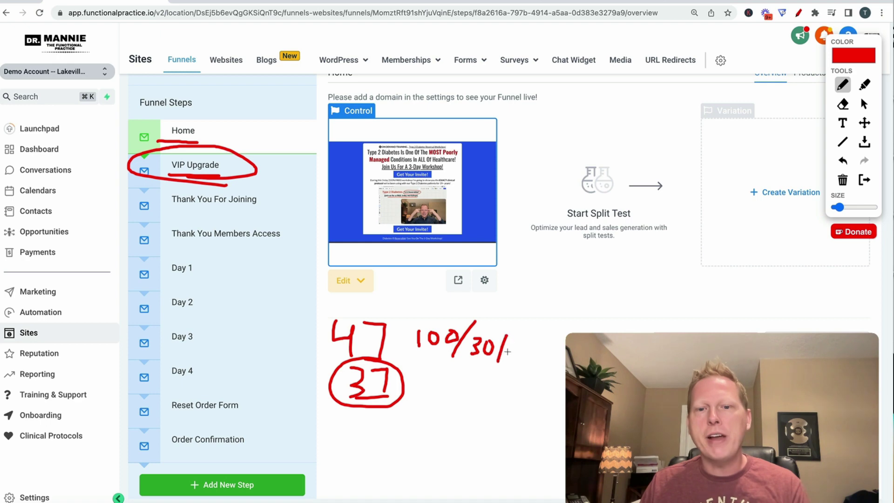
{"action": "left_click_drag", "start_coordinate": [514, 354], "coordinate": [501, 370]}
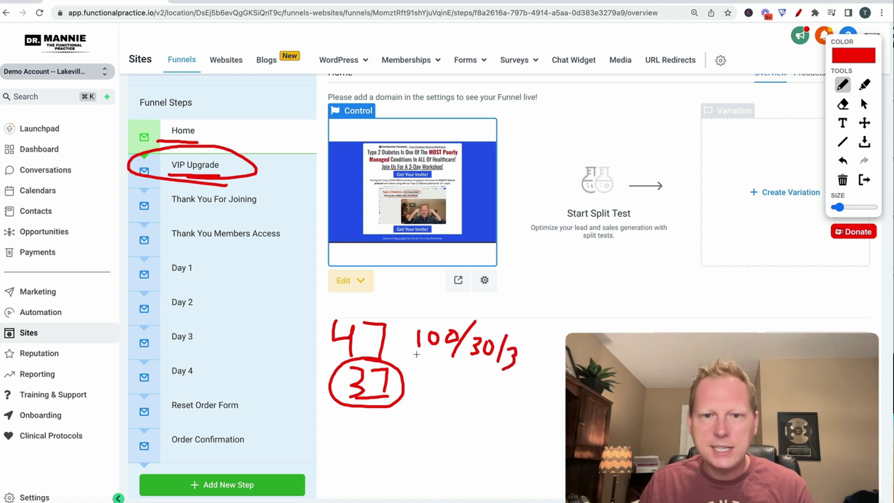
- Handwrite an underlined 47 beside VIP Upgrade and cross out the 100/30/3 note with two strokes
{"action": "left_click_drag", "start_coordinate": [271, 158], "coordinate": [282, 176]}
{"action": "mouse_move", "coordinate": [287, 161]}
{"action": "left_mouse_down"}
{"action": "mouse_move", "coordinate": [298, 159]}
{"action": "mouse_move", "coordinate": [294, 176]}
{"action": "mouse_move", "coordinate": [311, 177]}
{"action": "left_mouse_up"}
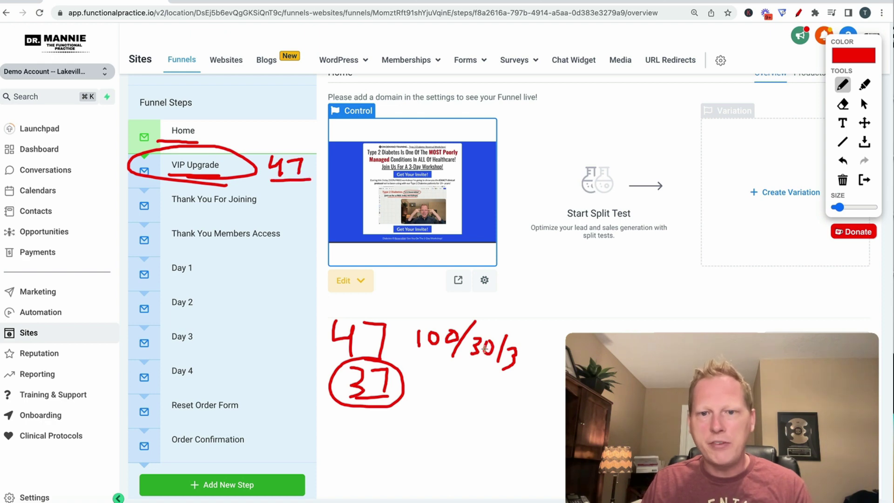
{"action": "left_click_drag", "start_coordinate": [406, 322], "coordinate": [433, 330]}
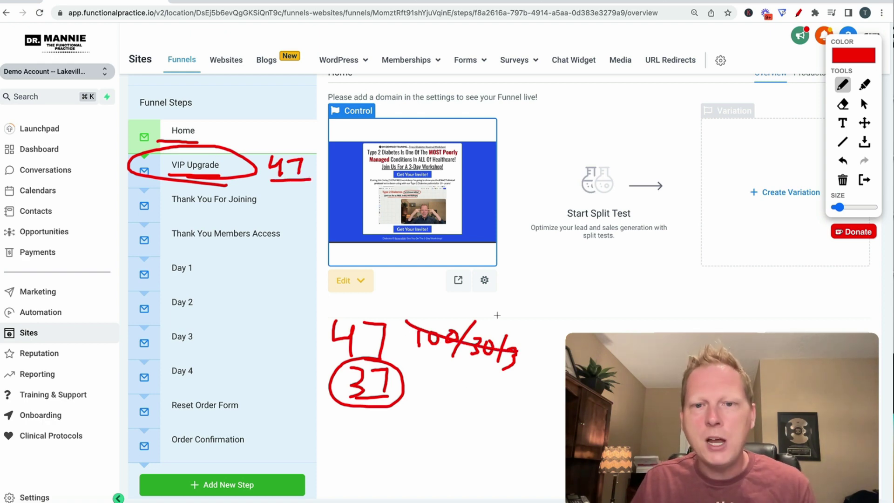
{"action": "left_click_drag", "start_coordinate": [497, 313], "coordinate": [418, 370]}
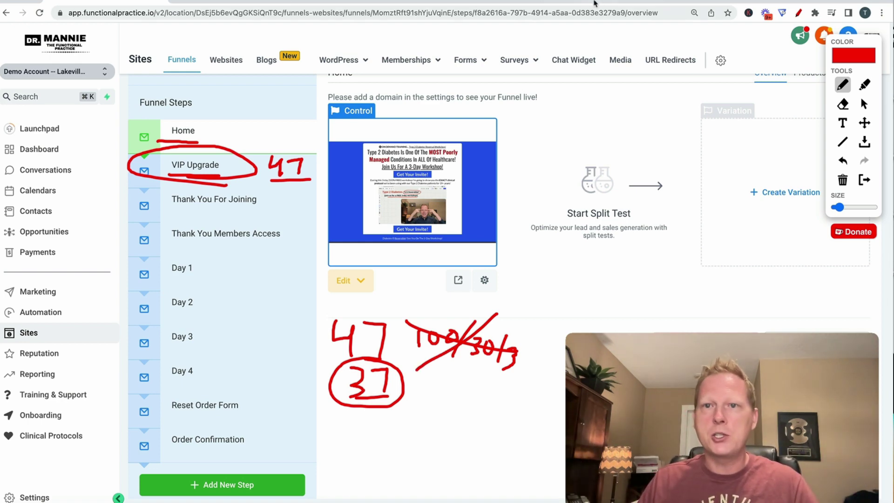
- Recheck the annotated Google results, and on the funnel page circle Day 1 and draw red lines beside Day 2, Day 3 and Day 4
{"action": "left_click", "coordinate": [594, 3]}
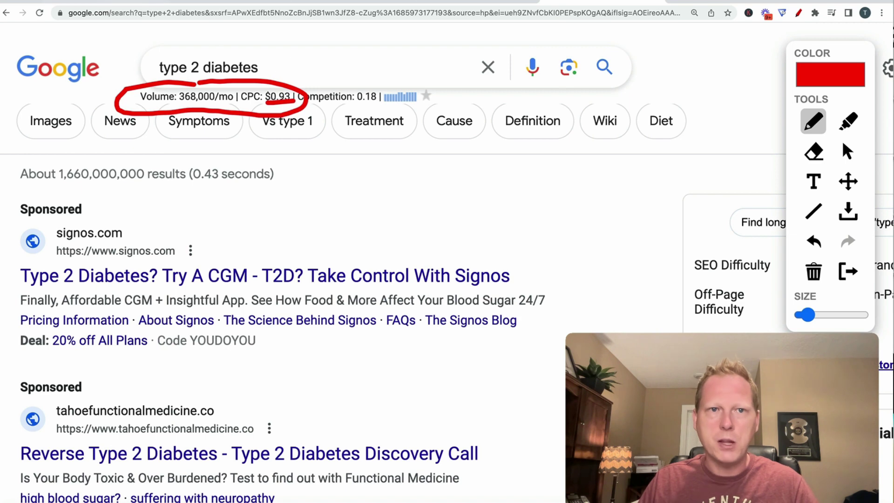
{"action": "left_click", "coordinate": [119, 2]}
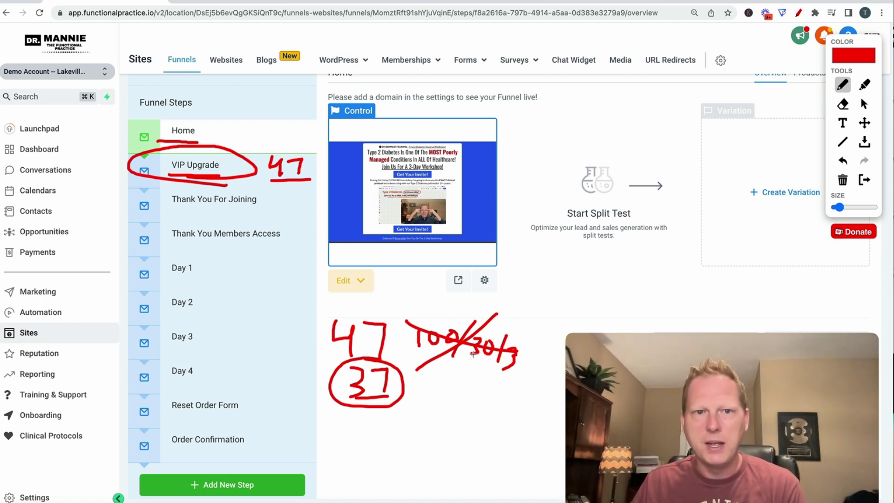
{"action": "mouse_move", "coordinate": [211, 257]}
{"action": "left_mouse_down"}
{"action": "mouse_move", "coordinate": [127, 279]}
{"action": "mouse_move", "coordinate": [209, 270]}
{"action": "mouse_move", "coordinate": [247, 297]}
{"action": "left_mouse_up"}
{"action": "left_click_drag", "start_coordinate": [208, 334], "coordinate": [237, 334]}
{"action": "left_click_drag", "start_coordinate": [207, 366], "coordinate": [230, 364]}
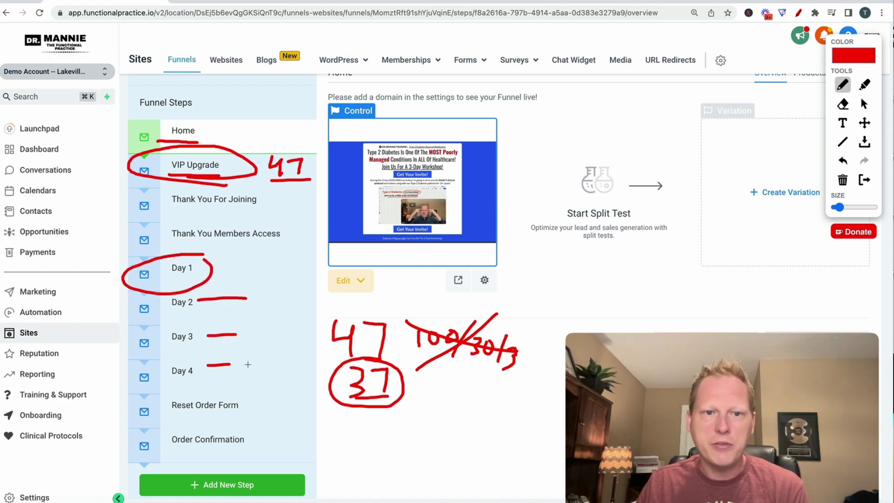
- Circle Reset Order Form and Day 4 in red and draw a long horizontal line below the crossed-out note
{"action": "mouse_move", "coordinate": [168, 412]}
{"action": "left_mouse_down"}
{"action": "mouse_move", "coordinate": [240, 417]}
{"action": "mouse_move", "coordinate": [205, 432]}
{"action": "left_mouse_up"}
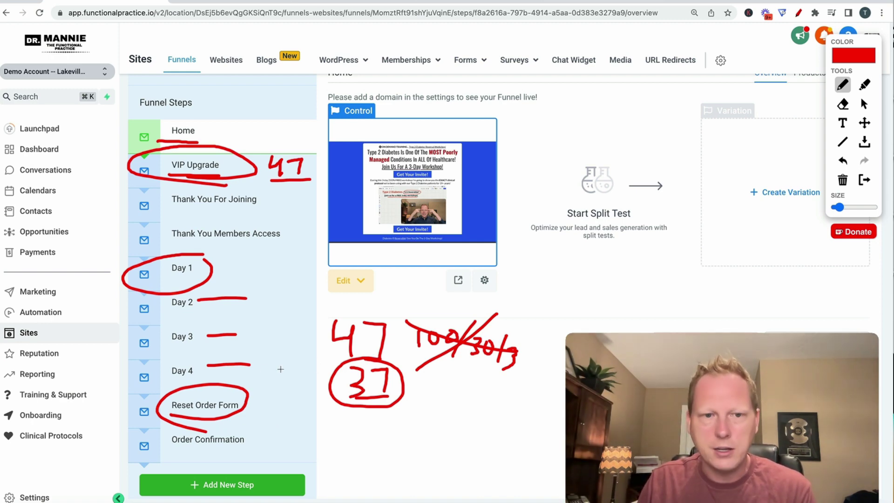
{"action": "mouse_move", "coordinate": [181, 359]}
{"action": "left_mouse_down"}
{"action": "mouse_move", "coordinate": [208, 387]}
{"action": "mouse_move", "coordinate": [167, 361]}
{"action": "left_mouse_up"}
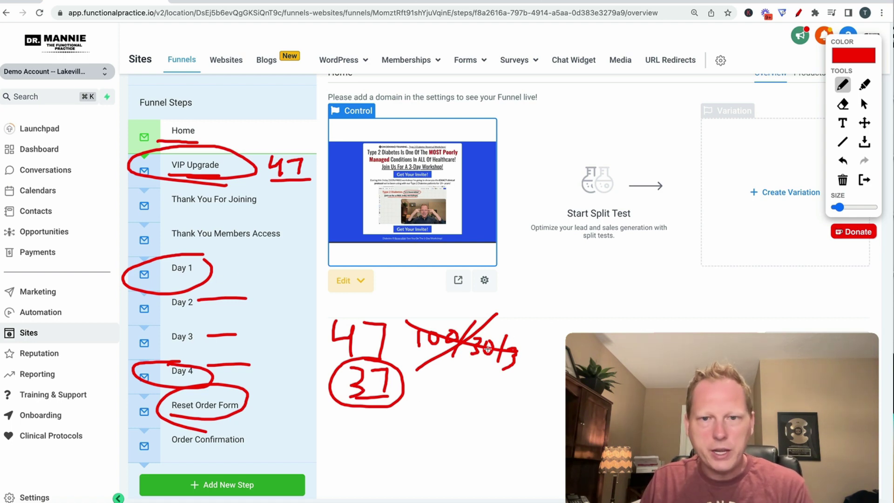
{"action": "left_click_drag", "start_coordinate": [449, 399], "coordinate": [565, 397]}
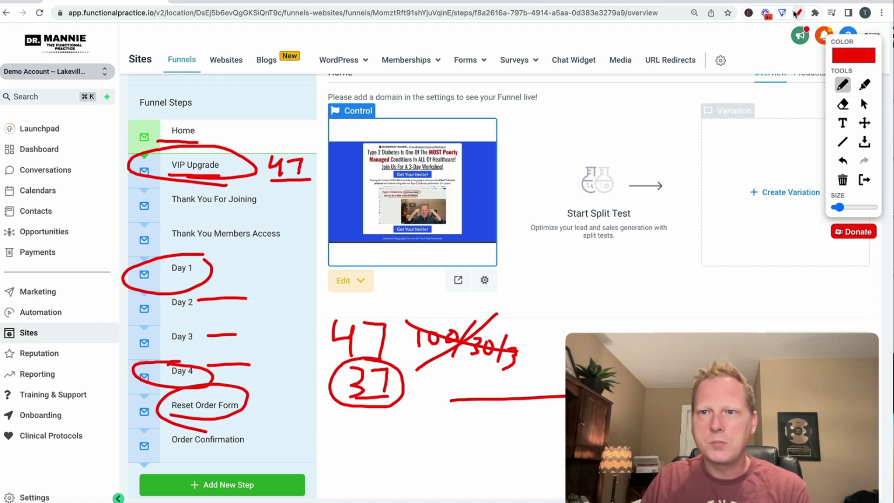
- Exit the page annotation and open the Type 2 Diabetes Workshop folder in the automation workflows
{"action": "left_click", "coordinate": [798, 12]}
{"action": "left_click", "coordinate": [41, 312]}
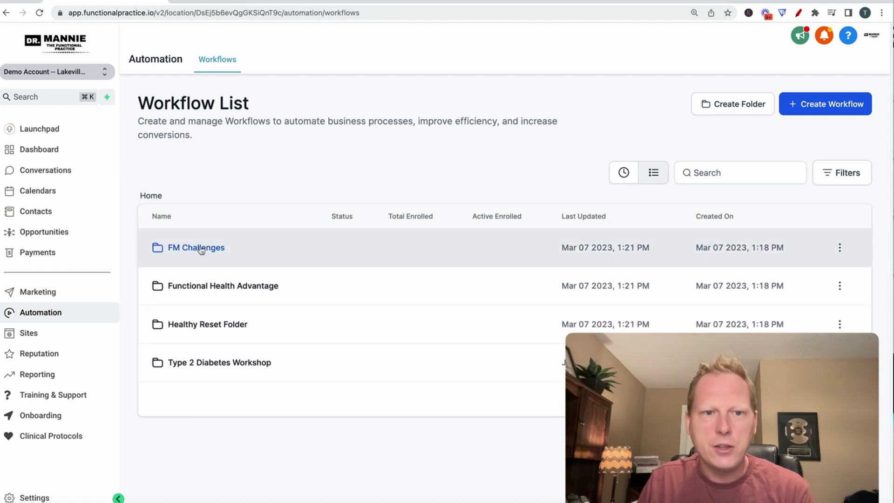
{"action": "left_click", "coordinate": [183, 363]}
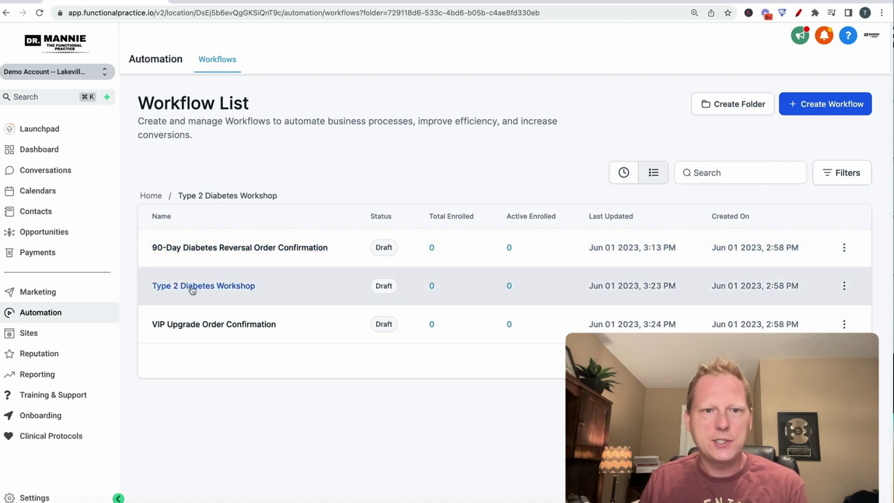
- Open the Type 2 Diabetes Workshop workflow and look through its sequence of Wait, Email and SMS actions
{"action": "left_click", "coordinate": [195, 285]}
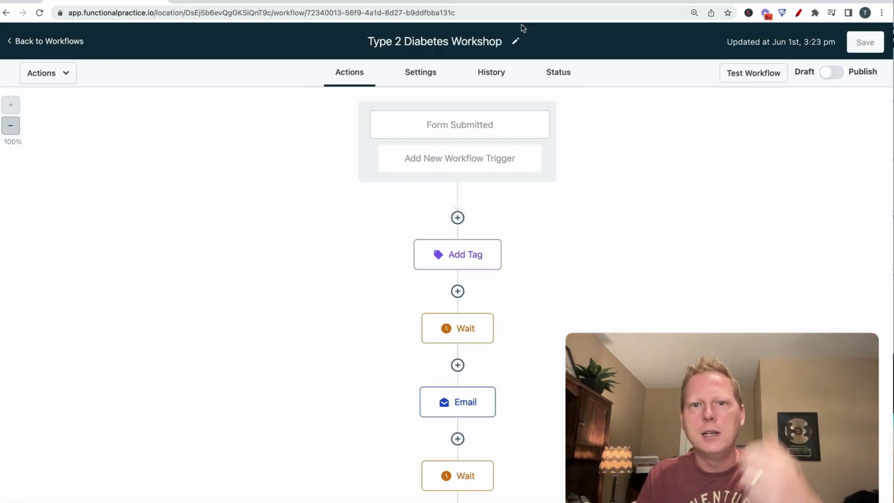
{"action": "scroll", "coordinate": [505, 305], "scroll_direction": "down", "scroll_amount": 5}
{"action": "scroll", "coordinate": [510, 334], "scroll_direction": "down", "scroll_amount": 10}
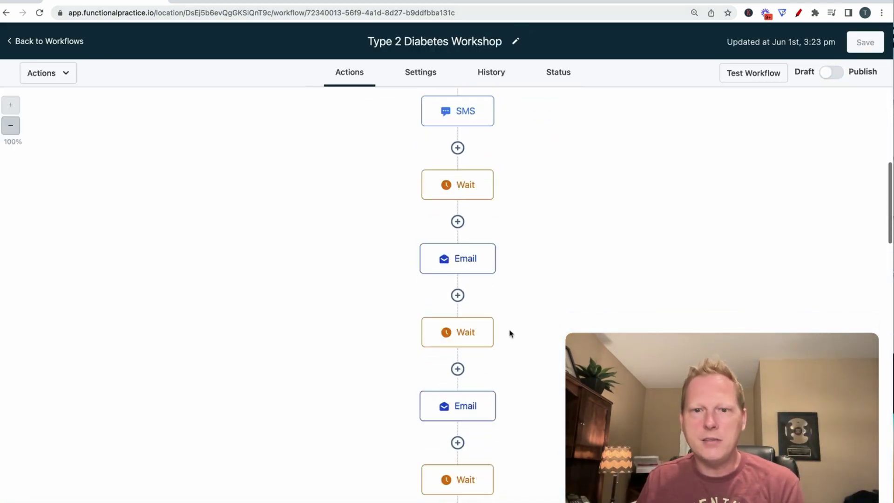
{"action": "scroll", "coordinate": [510, 333], "scroll_direction": "up", "scroll_amount": 15}
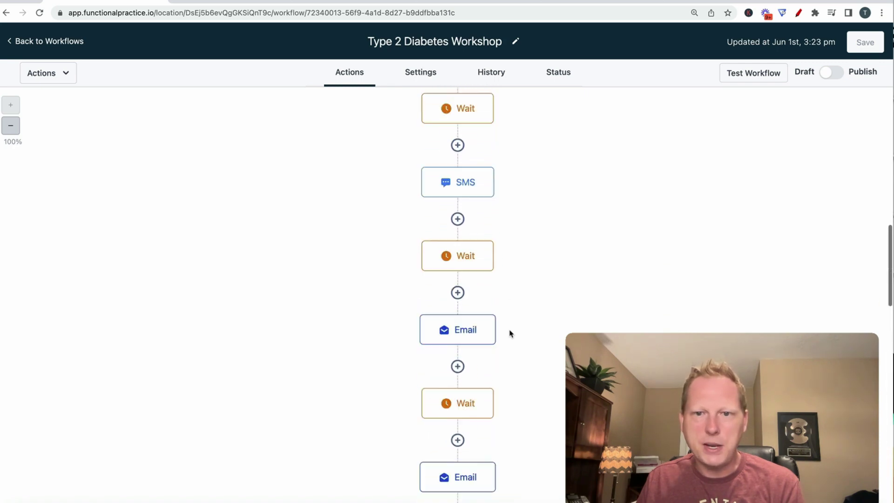
- Open the "You're In! We Start Tomorrow!" email action, read its message through to the sign-off, and close it
{"action": "left_click", "coordinate": [465, 141]}
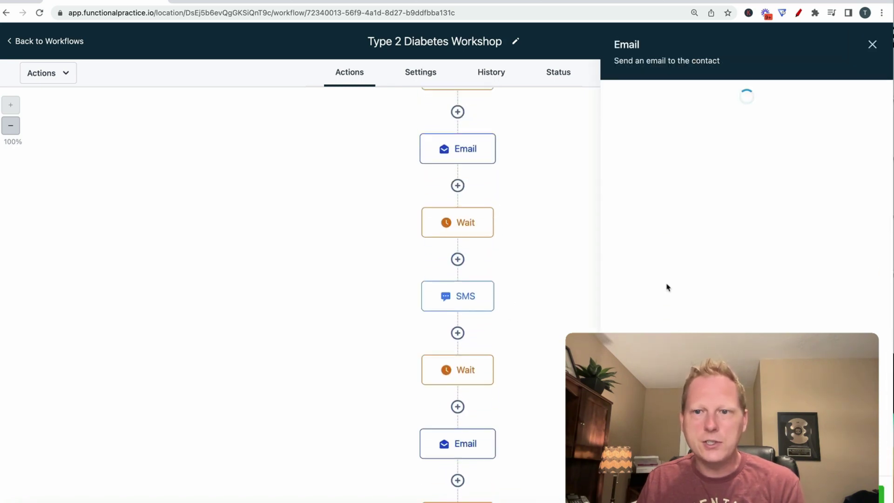
{"action": "scroll", "coordinate": [748, 331], "scroll_direction": "down", "scroll_amount": 5}
{"action": "scroll", "coordinate": [751, 329], "scroll_direction": "up", "scroll_amount": 5}
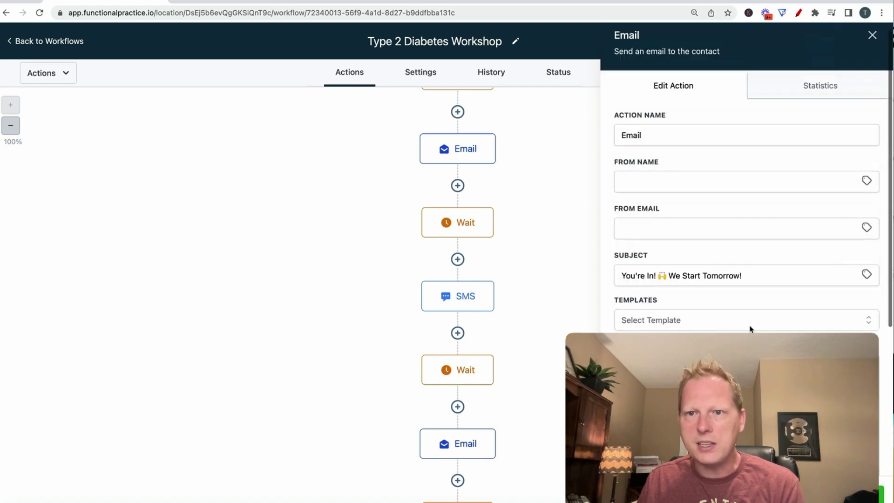
{"action": "scroll", "coordinate": [735, 324], "scroll_direction": "down", "scroll_amount": 5}
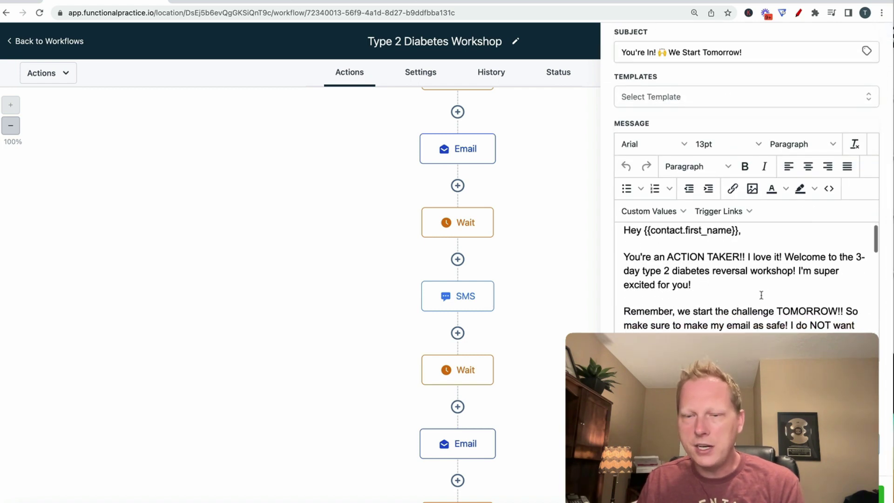
{"action": "scroll", "coordinate": [719, 296], "scroll_direction": "down", "scroll_amount": 10}
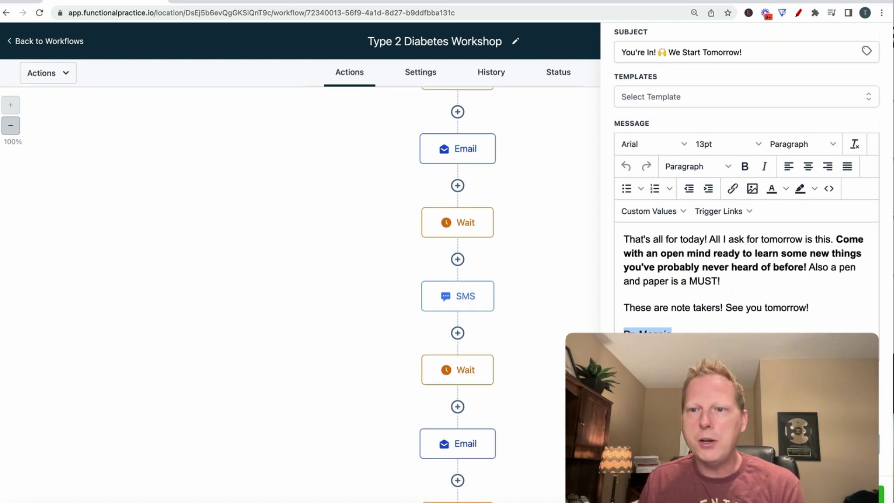
{"action": "left_click", "coordinate": [519, 304]}
- Open the email action with the subject "Module 1 of 3 has been released for you!", read its message and close it
{"action": "scroll", "coordinate": [519, 303], "scroll_direction": "down", "scroll_amount": 1}
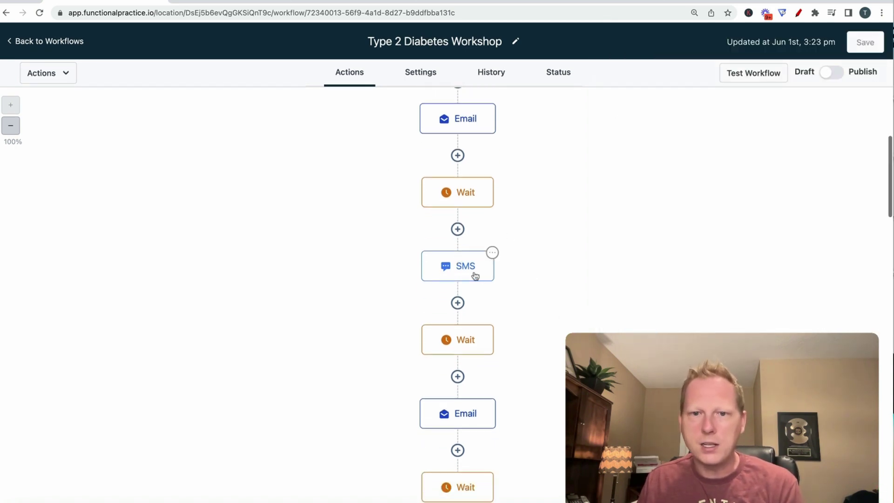
{"action": "scroll", "coordinate": [503, 289], "scroll_direction": "down", "scroll_amount": 4}
{"action": "scroll", "coordinate": [506, 290], "scroll_direction": "down", "scroll_amount": 5}
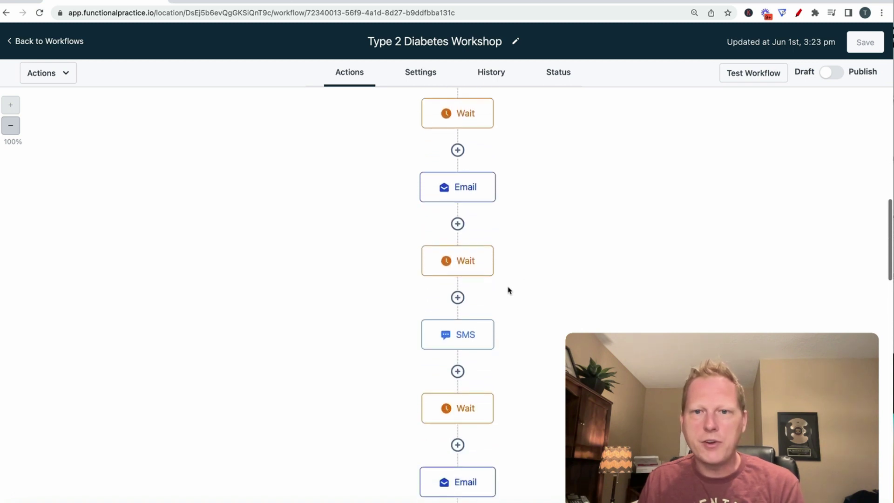
{"action": "left_click", "coordinate": [462, 182]}
{"action": "scroll", "coordinate": [665, 278], "scroll_direction": "down", "scroll_amount": 1}
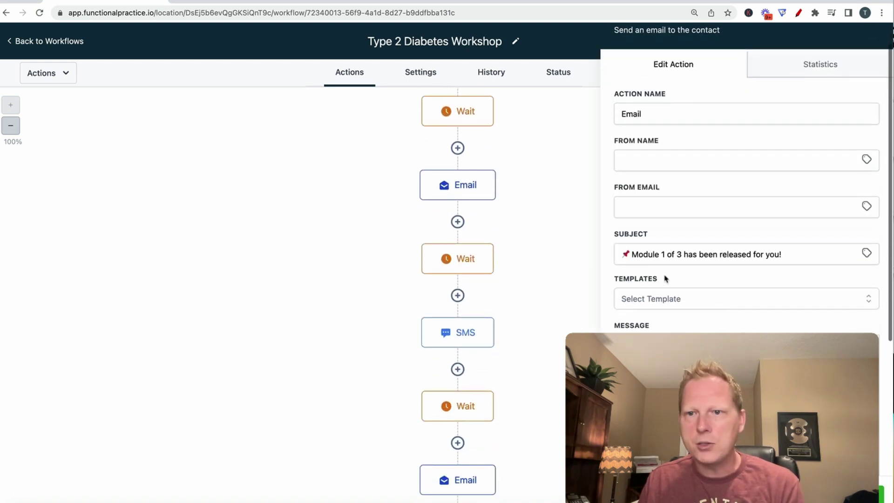
{"action": "scroll", "coordinate": [742, 310], "scroll_direction": "down", "scroll_amount": 3}
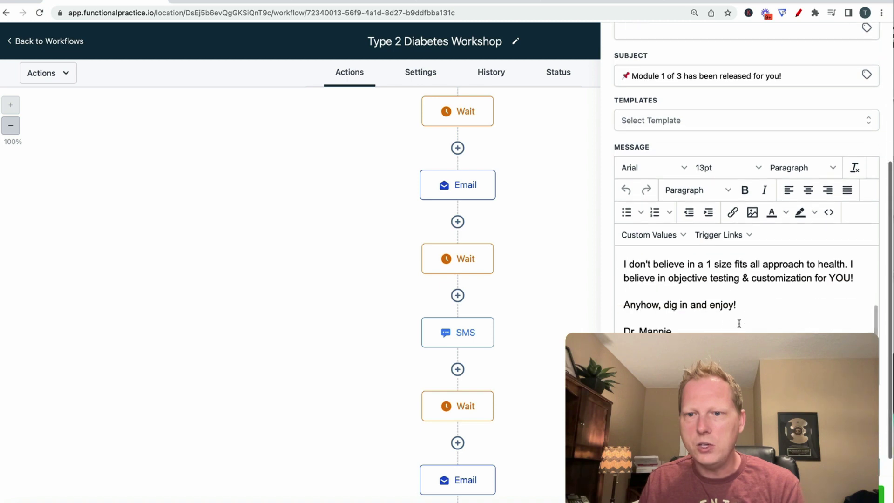
{"action": "scroll", "coordinate": [743, 311], "scroll_direction": "down", "scroll_amount": 1}
{"action": "scroll", "coordinate": [748, 305], "scroll_direction": "up", "scroll_amount": 3}
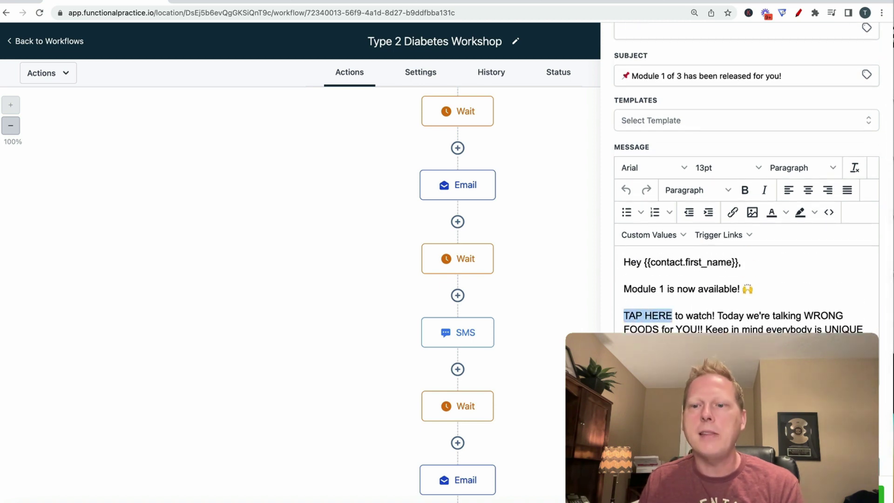
{"action": "left_click", "coordinate": [482, 260]}
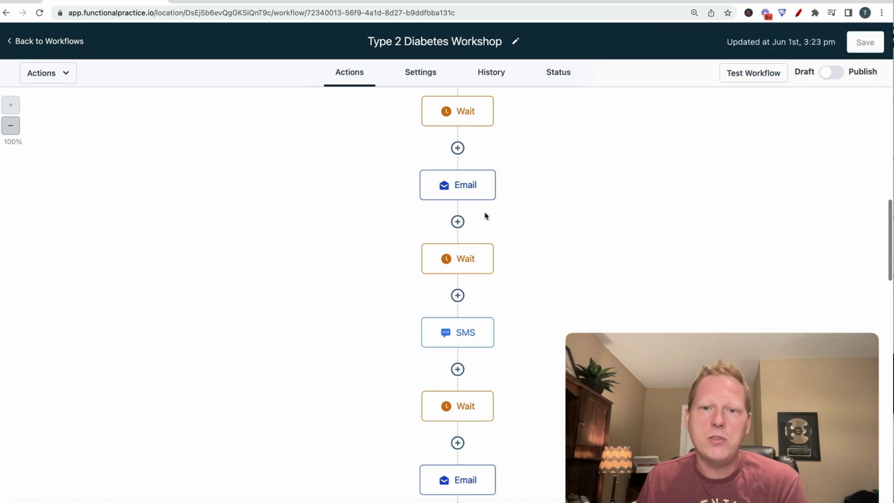
- Leave the workflow and open the Solve Type 2 Diabetes (Workshop) funnel to show its list of funnel steps
{"action": "scroll", "coordinate": [540, 279], "scroll_direction": "up", "scroll_amount": 2}
{"action": "scroll", "coordinate": [540, 280], "scroll_direction": "down", "scroll_amount": 3}
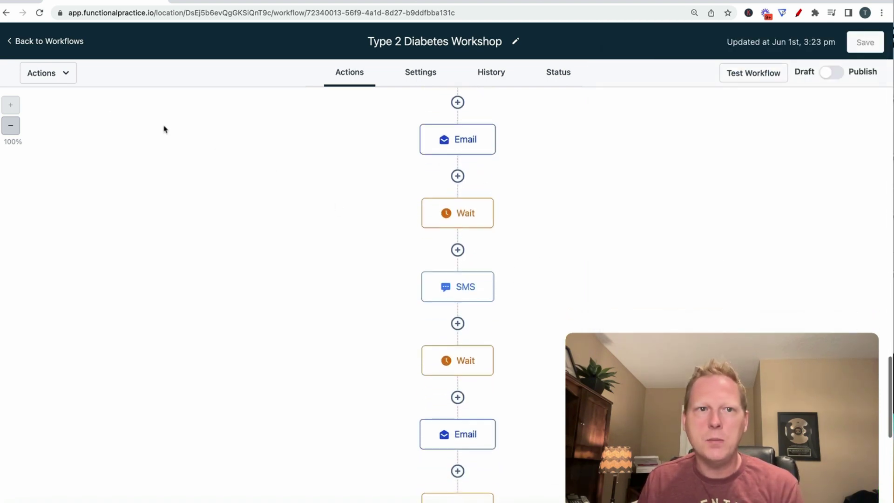
{"action": "left_click", "coordinate": [27, 42]}
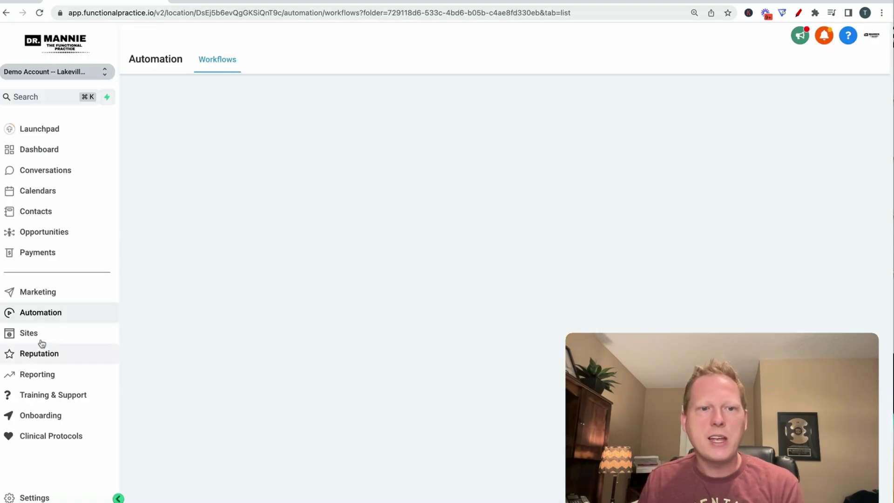
{"action": "left_click", "coordinate": [34, 334]}
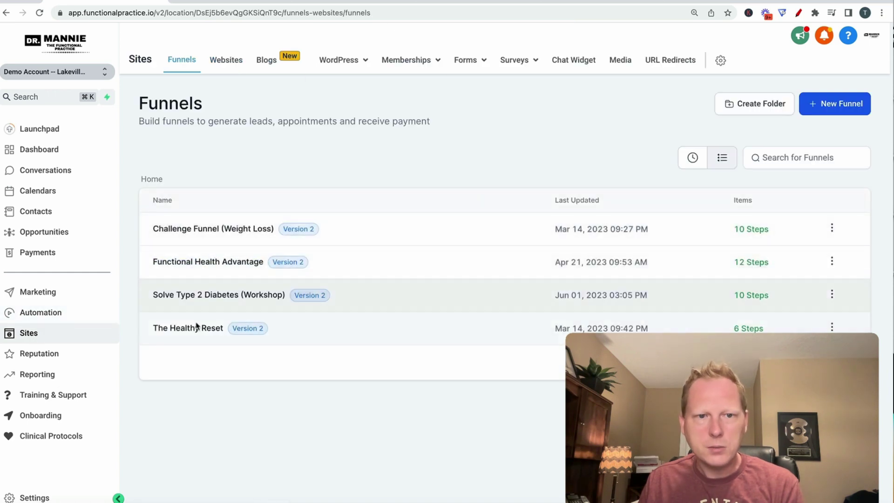
{"action": "left_click", "coordinate": [208, 301]}
{"action": "scroll", "coordinate": [586, 199], "scroll_direction": "down", "scroll_amount": 3}
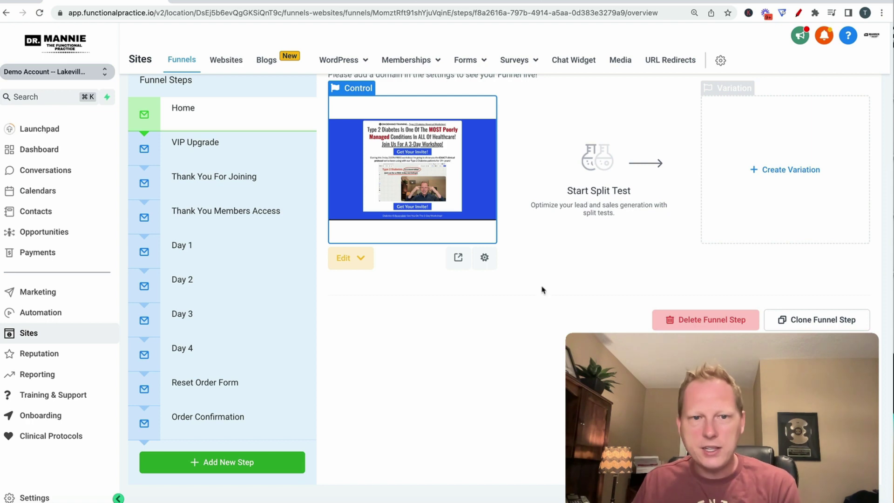
- Start annotating the page, outline the Day 1 to Day 4 funnel steps in red and draw a long horizontal arrow leading away from them
{"action": "left_click", "coordinate": [798, 13]}
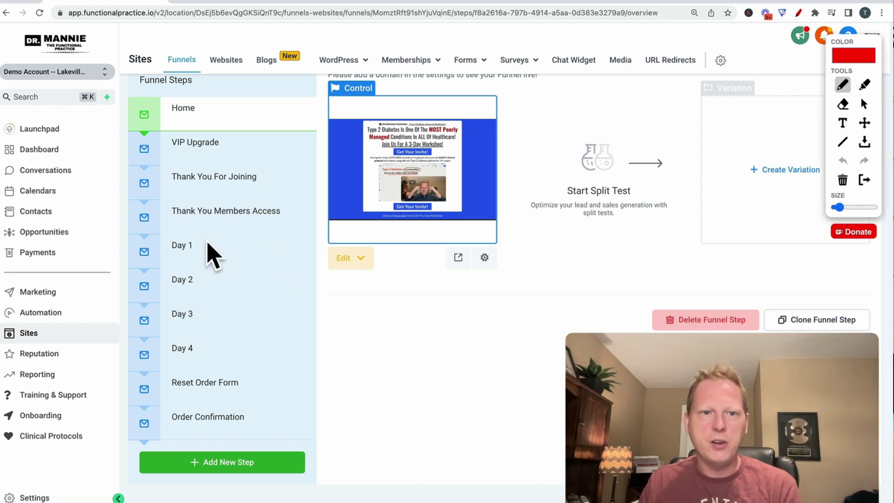
{"action": "mouse_move", "coordinate": [133, 369]}
{"action": "left_mouse_down"}
{"action": "mouse_move", "coordinate": [223, 355]}
{"action": "mouse_move", "coordinate": [198, 224]}
{"action": "left_mouse_up"}
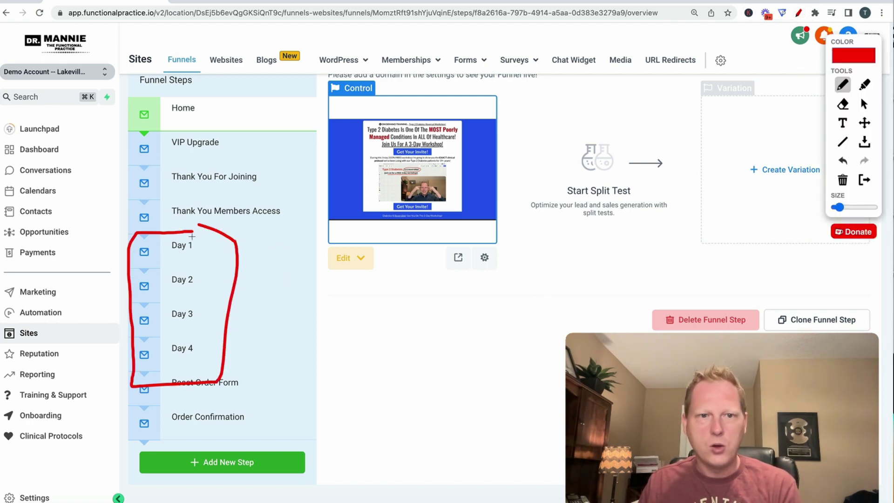
{"action": "left_click_drag", "start_coordinate": [247, 315], "coordinate": [482, 320]}
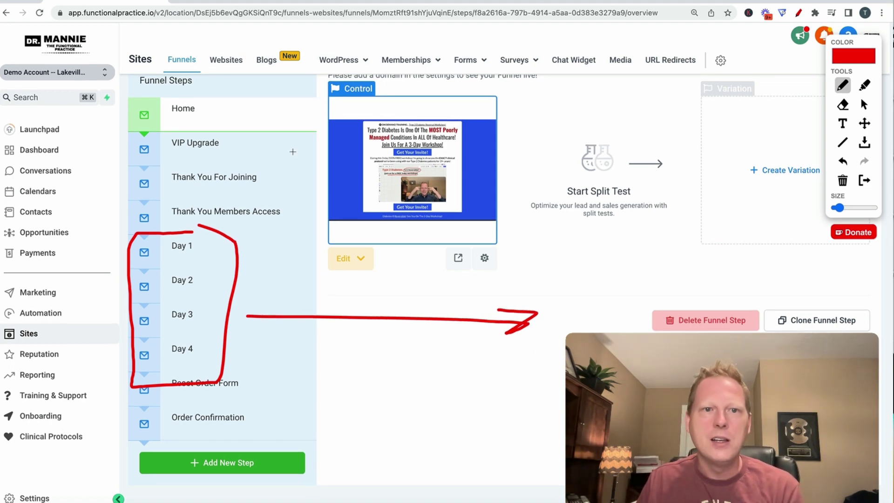
- Outline the Home and VIP Upgrade funnel steps together in red, and exit the page annotation
{"action": "mouse_move", "coordinate": [123, 142]}
{"action": "left_mouse_down"}
{"action": "mouse_move", "coordinate": [256, 144]}
{"action": "mouse_move", "coordinate": [177, 93]}
{"action": "left_mouse_up"}
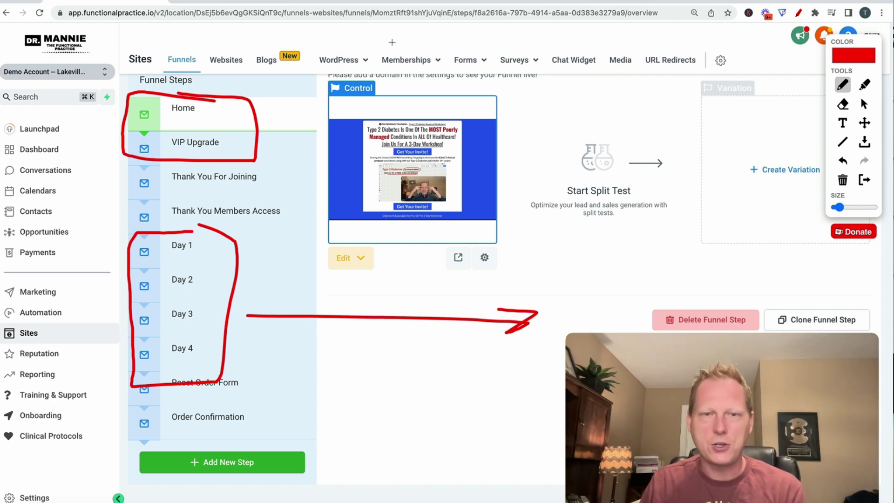
{"action": "left_click", "coordinate": [798, 13]}
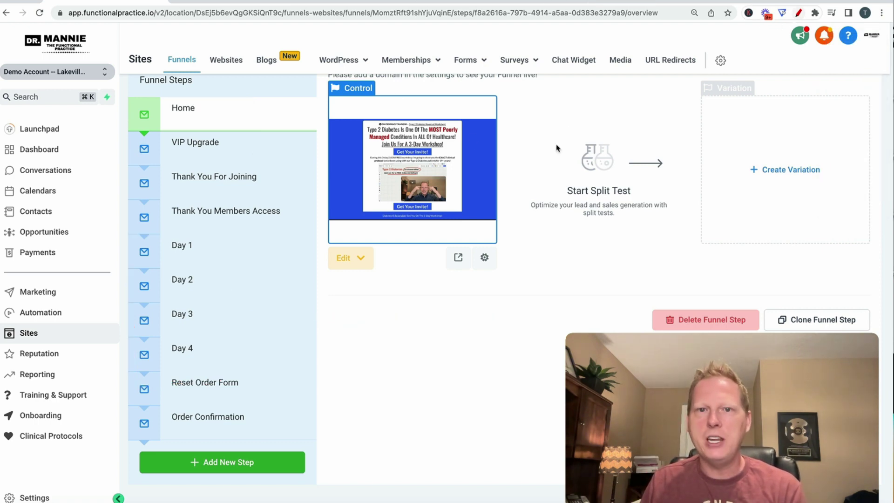
- Switch to the Day 1 page preview and look over its heading, workshop video and VIP Upgrade button
{"action": "scroll", "coordinate": [545, 149], "scroll_direction": "up", "scroll_amount": 3}
{"action": "left_click", "coordinate": [475, 2]}
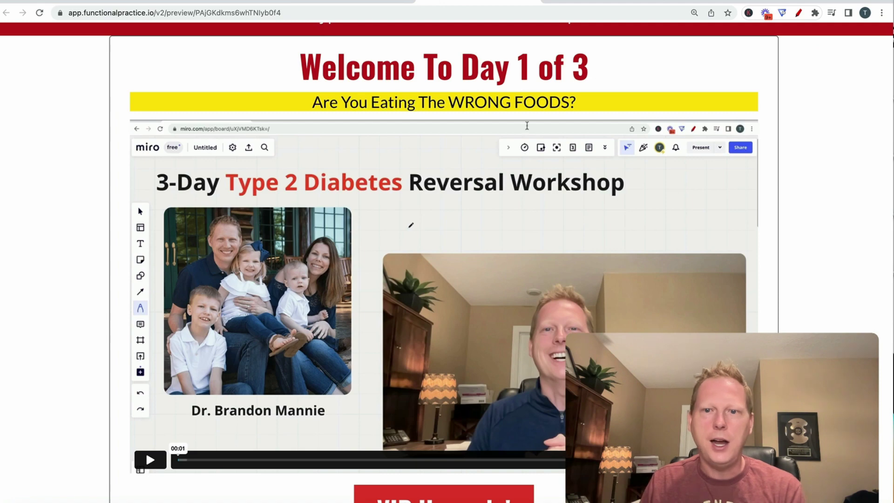
{"action": "scroll", "coordinate": [845, 240], "scroll_direction": "down", "scroll_amount": 2}
{"action": "scroll", "coordinate": [808, 249], "scroll_direction": "up", "scroll_amount": 3}
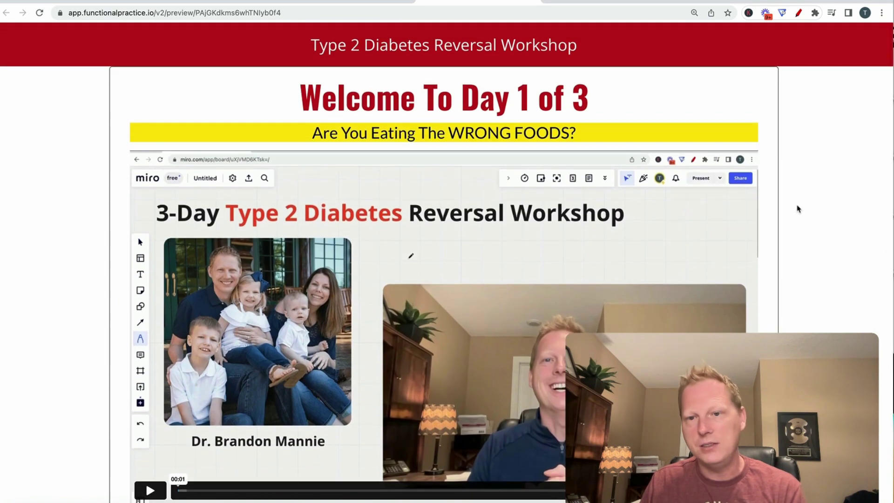
{"action": "scroll", "coordinate": [798, 209], "scroll_direction": "down", "scroll_amount": 4}
{"action": "scroll", "coordinate": [820, 234], "scroll_direction": "up", "scroll_amount": 1}
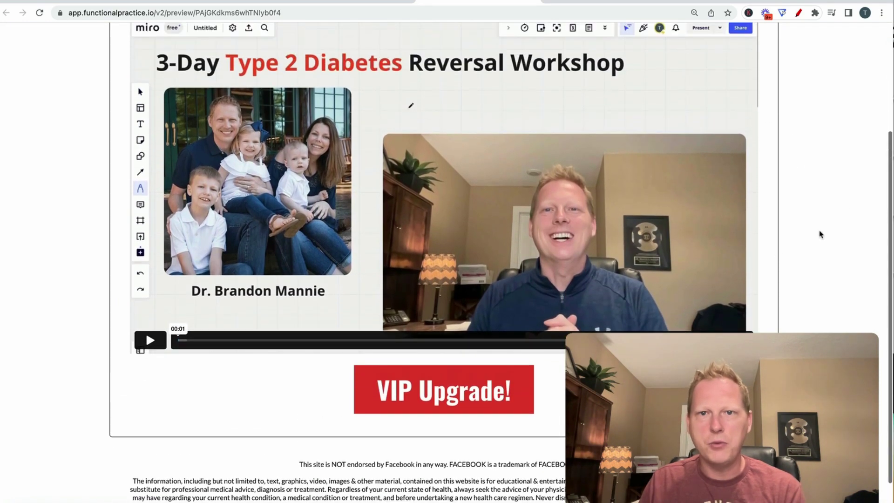
- Highlight the "Welcome To Day 1 of 3" heading and review the video and VIP Upgrade offer below it
{"action": "scroll", "coordinate": [821, 235], "scroll_direction": "up", "scroll_amount": 3}
{"action": "left_click_drag", "start_coordinate": [588, 95], "coordinate": [299, 96]}
{"action": "scroll", "coordinate": [699, 128], "scroll_direction": "down", "scroll_amount": 4}
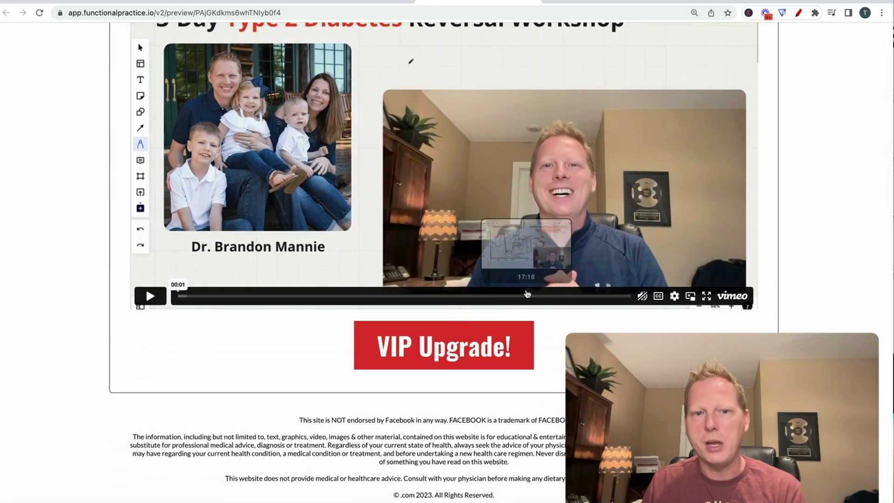
{"action": "scroll", "coordinate": [804, 217], "scroll_direction": "up", "scroll_amount": 2}
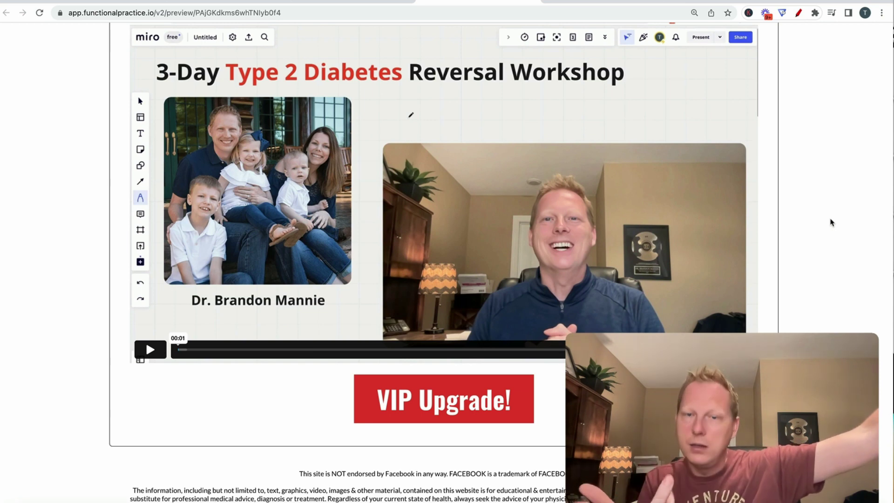
{"action": "scroll", "coordinate": [832, 222], "scroll_direction": "up", "scroll_amount": 3}
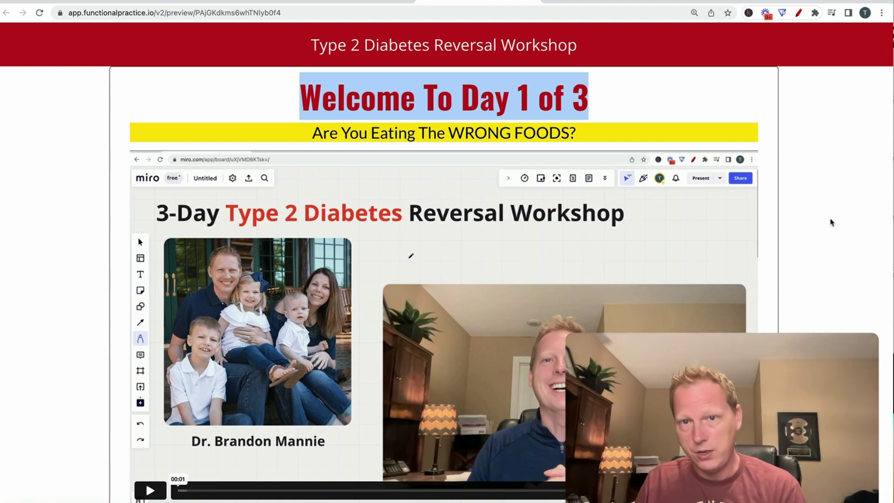
{"action": "scroll", "coordinate": [832, 223], "scroll_direction": "down", "scroll_amount": 4}
{"action": "scroll", "coordinate": [780, 254], "scroll_direction": "up", "scroll_amount": 4}
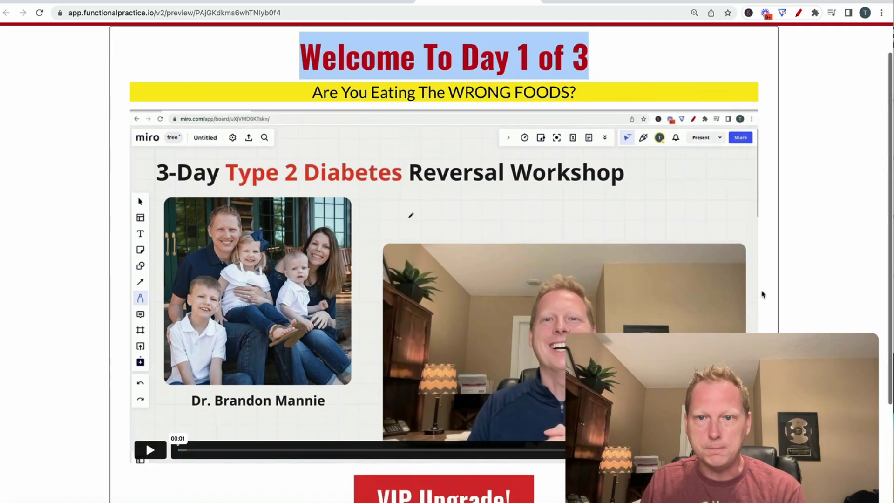
{"action": "scroll", "coordinate": [738, 266], "scroll_direction": "down", "scroll_amount": 2}
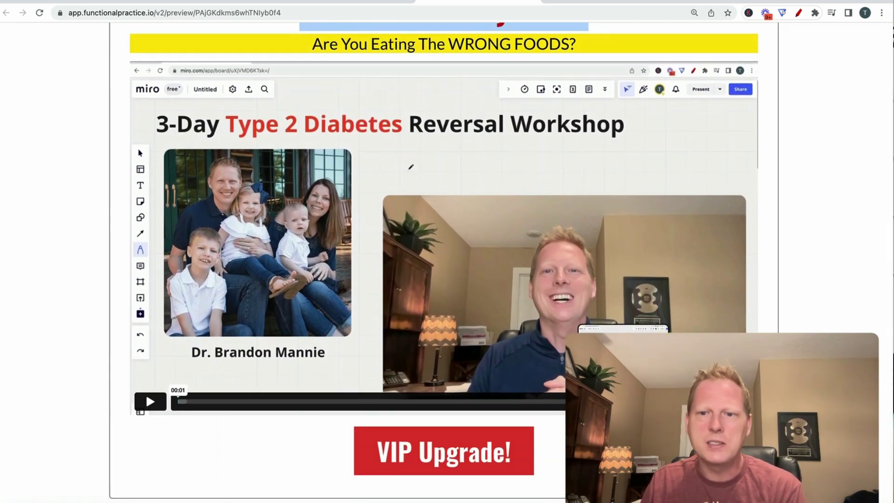
{"action": "scroll", "coordinate": [774, 323], "scroll_direction": "up", "scroll_amount": 1}
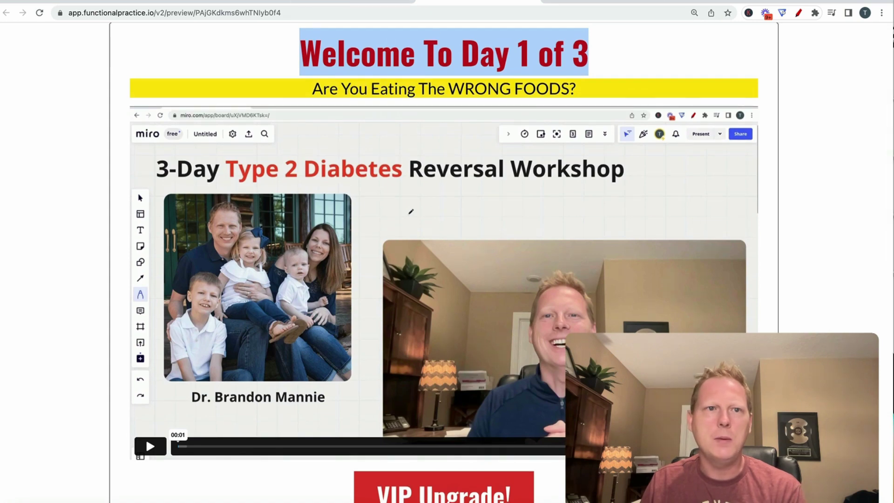
- Return to the funnel steps, open the Day 2 page preview and start its workshop video
{"action": "key", "text": "ctrl+shift+Tab"}
{"action": "left_click", "coordinate": [204, 401]}
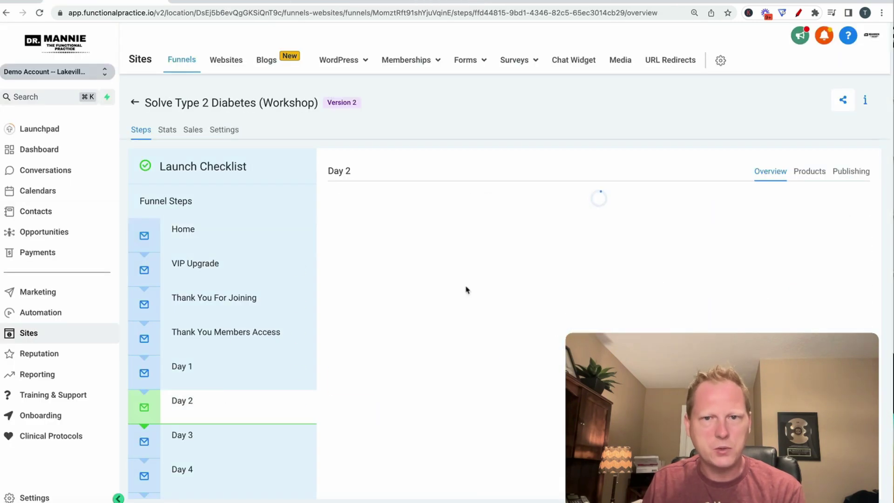
{"action": "left_click", "coordinate": [459, 380]}
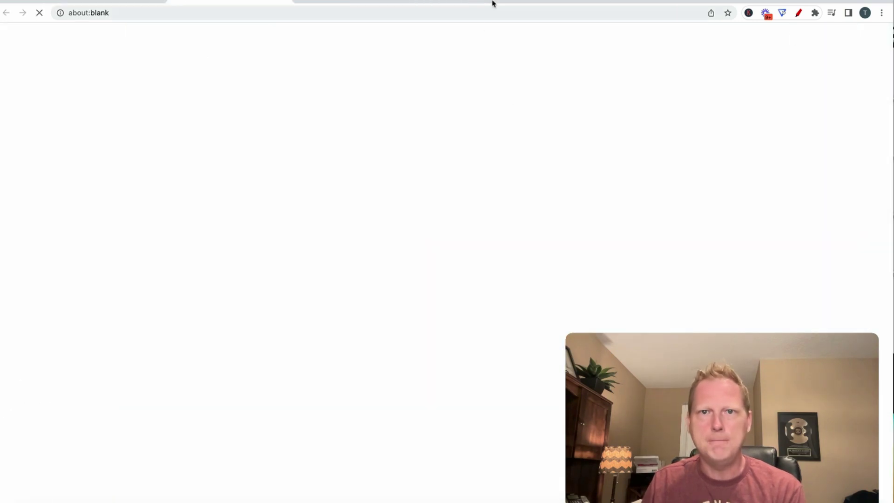
{"action": "scroll", "coordinate": [447, 262], "scroll_direction": "down", "scroll_amount": 2}
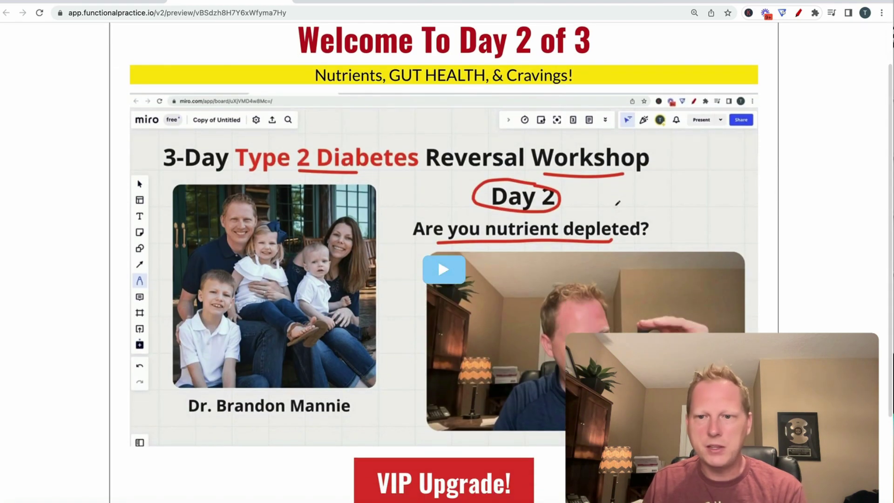
{"action": "left_click", "coordinate": [443, 269]}
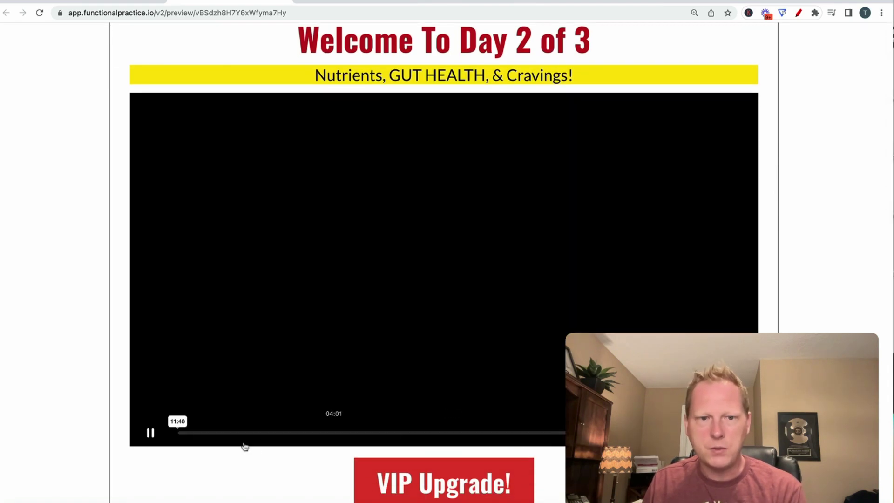
- Pause the Day 2 workshop video, return to the funnel overview and look over the list of funnel steps
{"action": "left_click", "coordinate": [150, 432]}
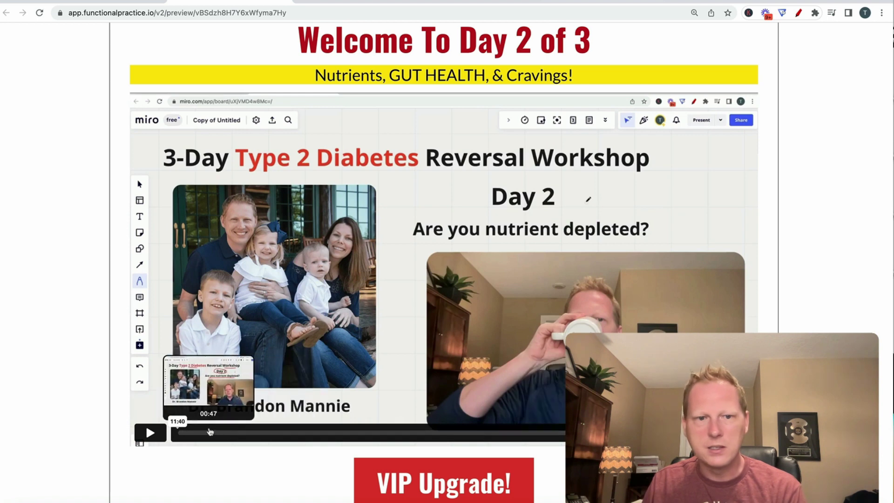
{"action": "left_click", "coordinate": [107, 2]}
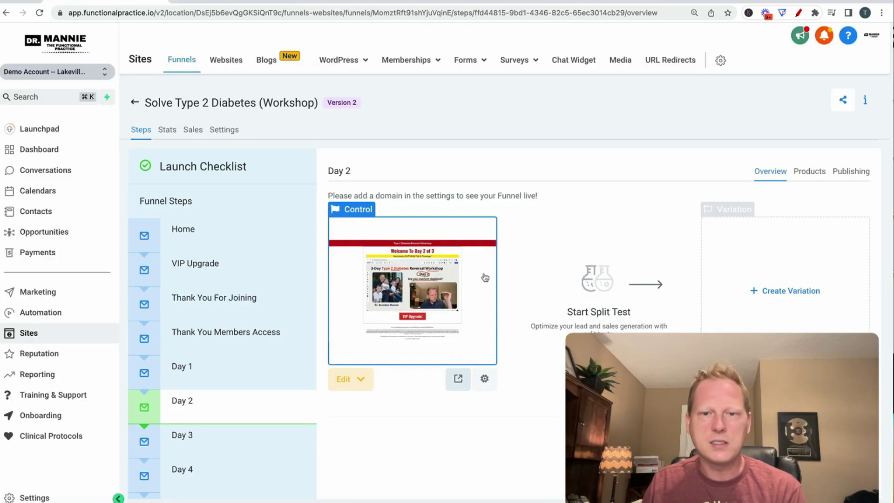
{"action": "scroll", "coordinate": [221, 405], "scroll_direction": "down", "scroll_amount": 3}
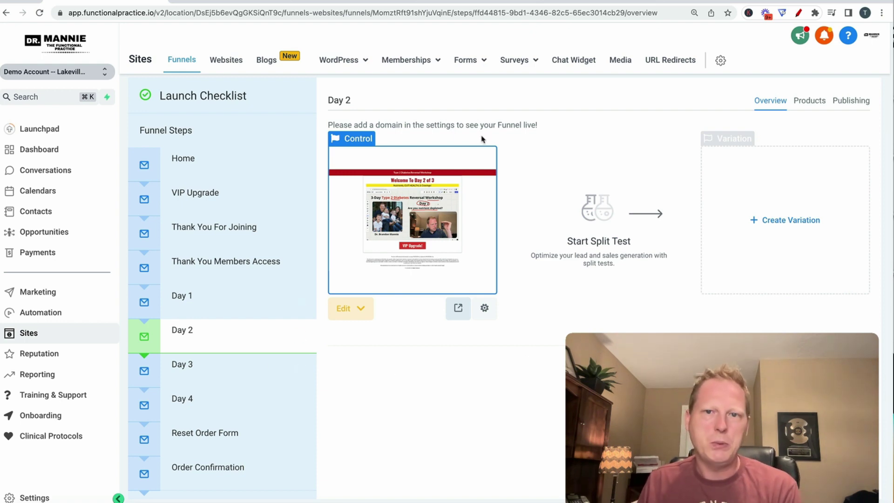
{"action": "scroll", "coordinate": [513, 244], "scroll_direction": "down", "scroll_amount": 2}
{"action": "scroll", "coordinate": [508, 223], "scroll_direction": "up", "scroll_amount": 2}
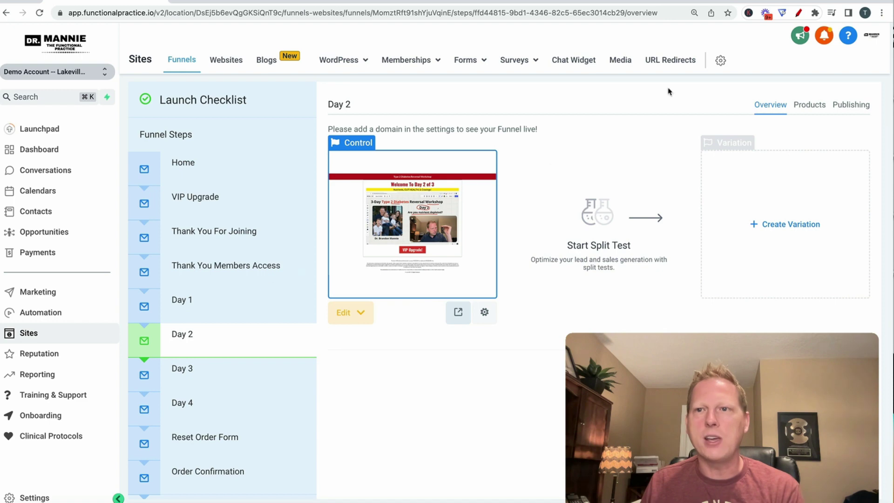
- Outline the Day 1 to Day 4 funnel steps in red, circle Day 4, write "KLT" beside them, and exit the page annotation
{"action": "left_click", "coordinate": [798, 14]}
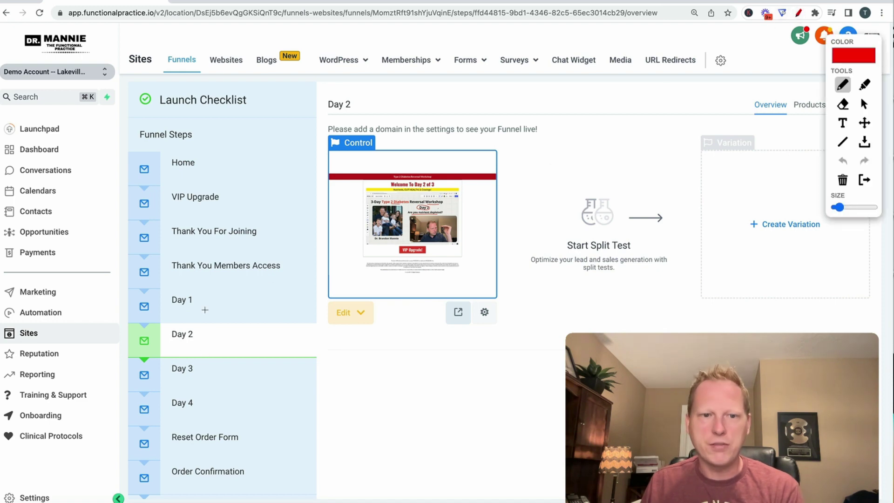
{"action": "left_click_drag", "start_coordinate": [136, 421], "coordinate": [211, 304]}
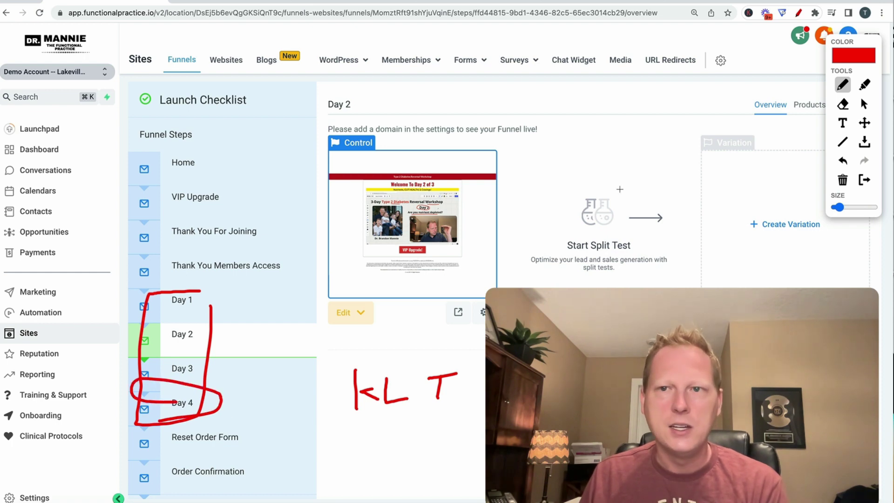
{"action": "key", "text": "Escape"}
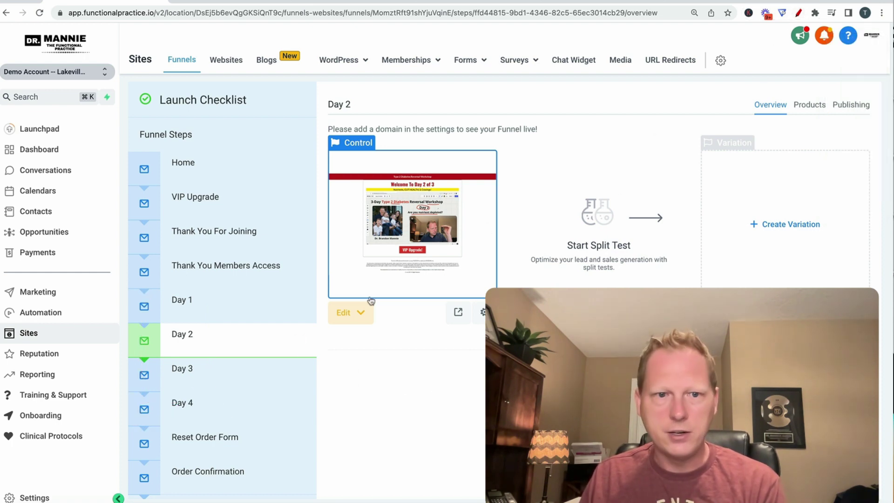
- Circle the "Let's Partner Together?" heading in red on the Day 4 page preview, and return to the funnel steps
{"action": "left_click", "coordinate": [169, 409]}
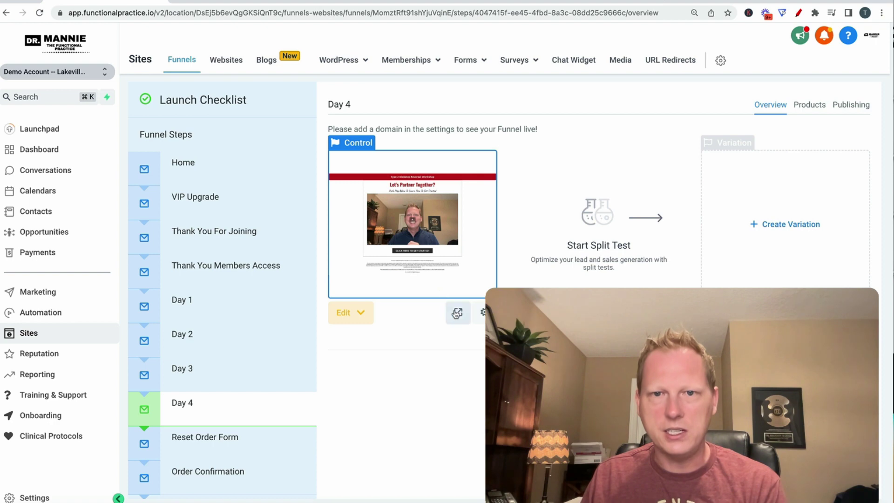
{"action": "left_click", "coordinate": [457, 313]}
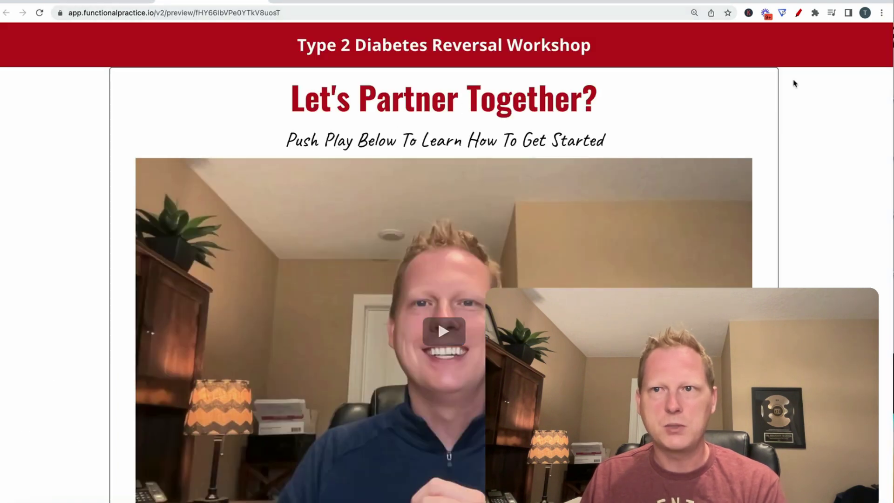
{"action": "left_click", "coordinate": [799, 14]}
{"action": "mouse_move", "coordinate": [301, 111]}
{"action": "left_mouse_down"}
{"action": "mouse_move", "coordinate": [611, 95]}
{"action": "mouse_move", "coordinate": [298, 94]}
{"action": "mouse_move", "coordinate": [387, 152]}
{"action": "left_mouse_up"}
{"action": "scroll", "coordinate": [446, 283], "scroll_direction": "down", "scroll_amount": 1}
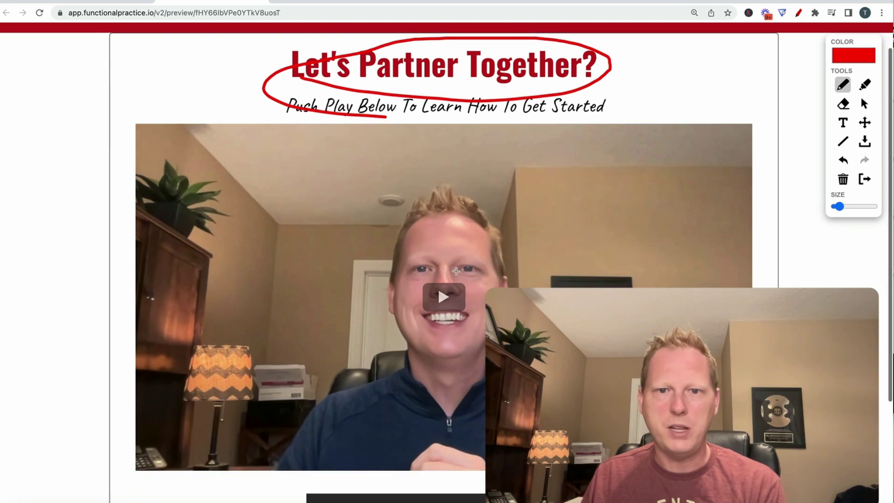
{"action": "left_click", "coordinate": [112, 4]}
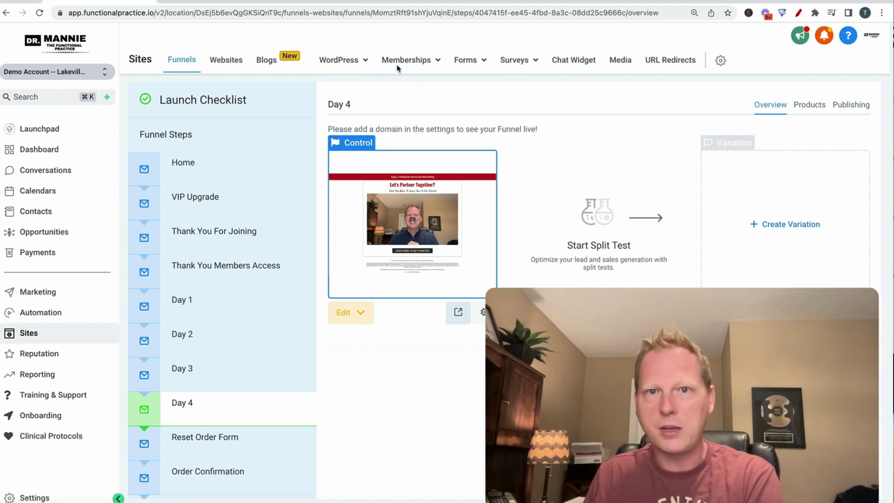
{"action": "mouse_move", "coordinate": [398, 68]}
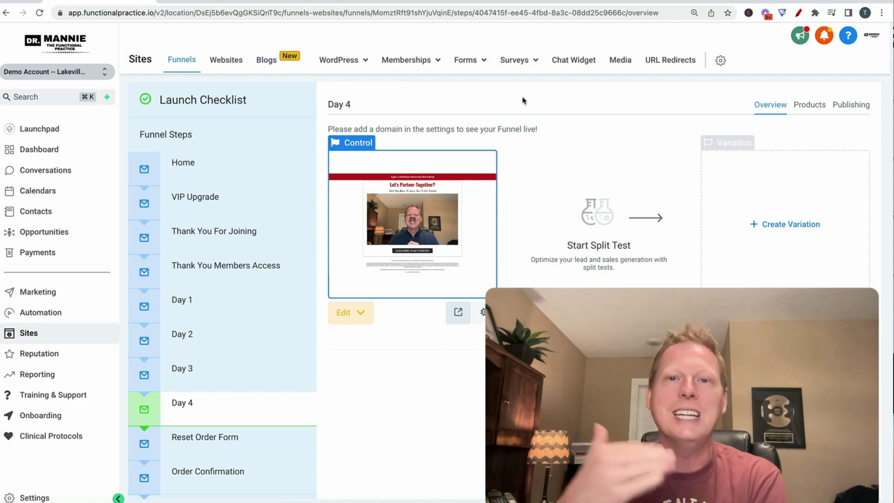